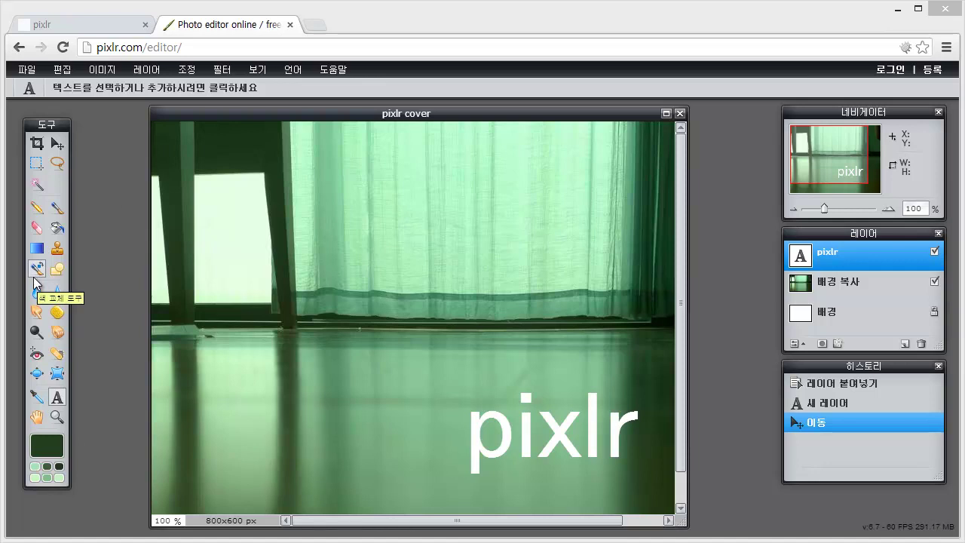
# Toggle between the pixlr and 배경 복사 layers, leaving 배경 복사 active for cropping.
pyautogui.click(805, 284)
pyautogui.click(809, 267)
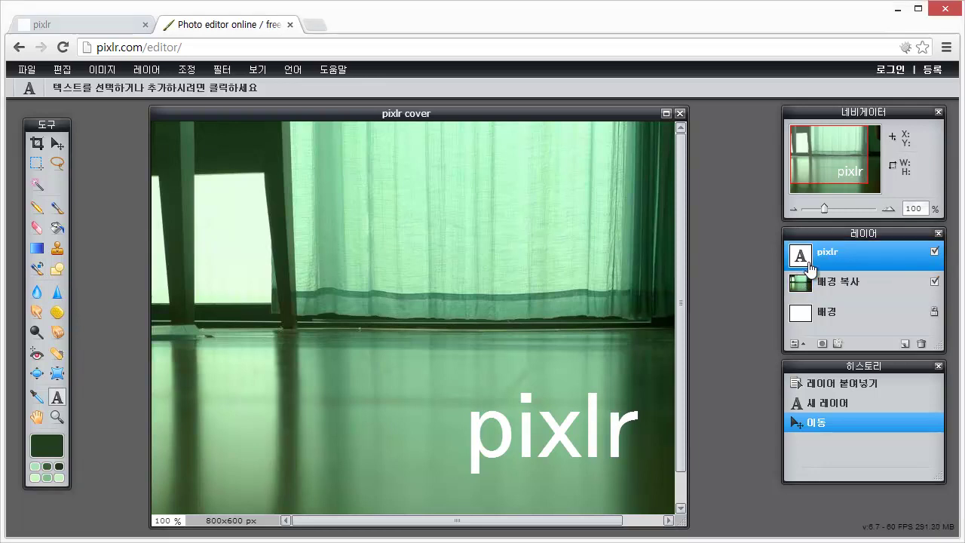
pyautogui.click(805, 289)
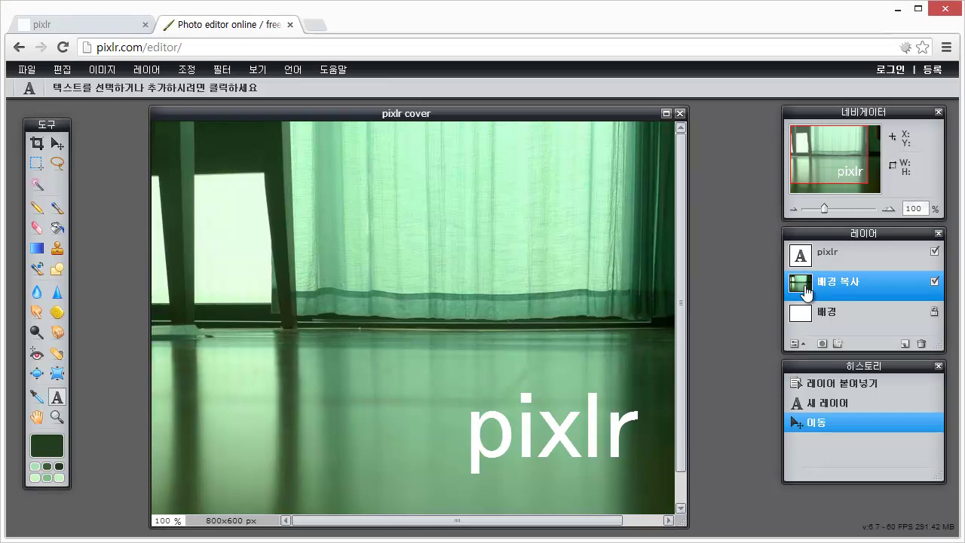
pyautogui.click(806, 267)
pyautogui.click(806, 291)
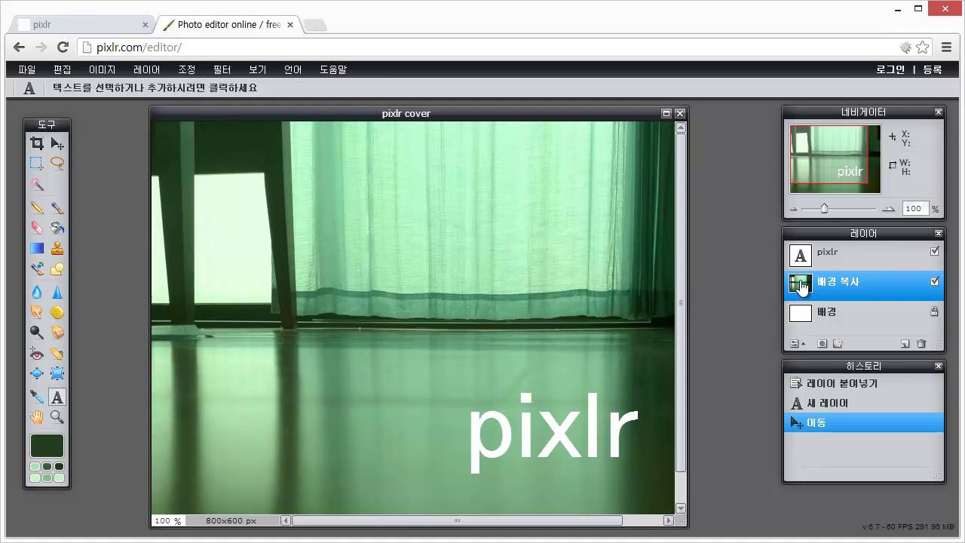
pyautogui.click(799, 263)
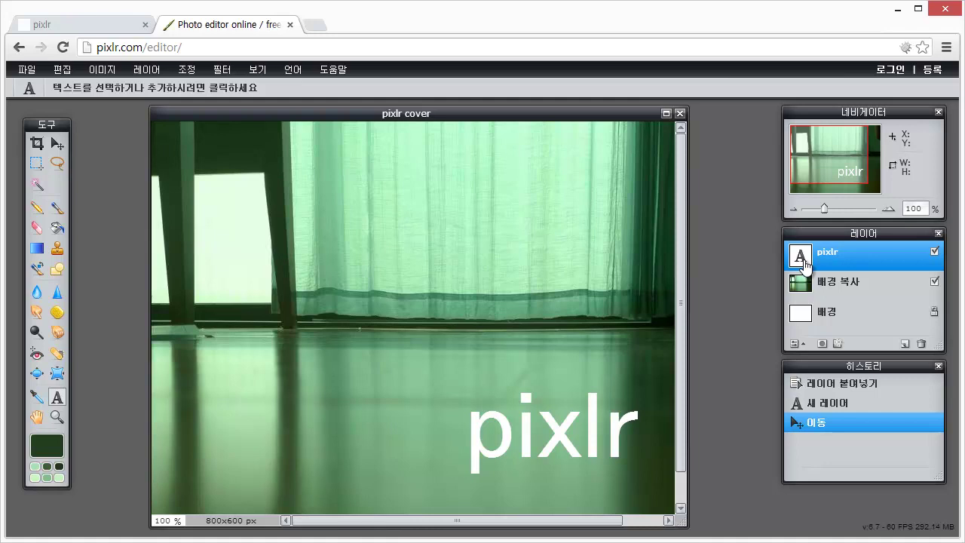
pyautogui.click(801, 284)
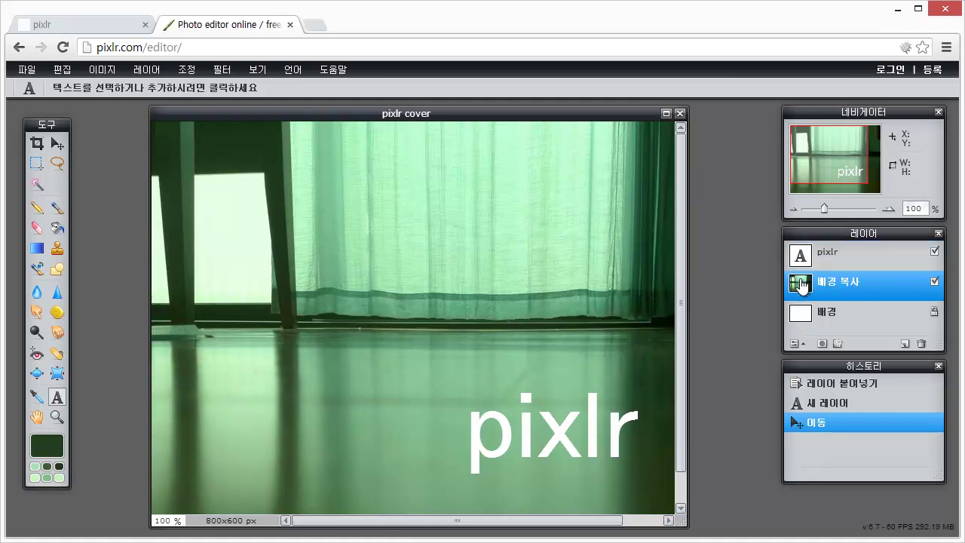
pyautogui.click(42, 143)
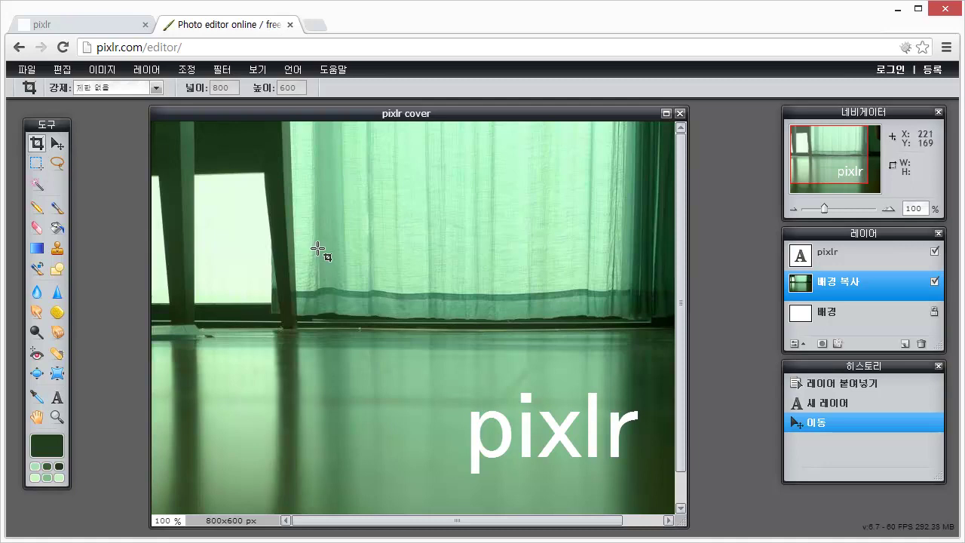
# Make a trial free crop over the curtain and floor, then undo it.
pyautogui.moveTo(253, 200)
pyautogui.mouseDown()
pyautogui.moveTo(573, 453)
pyautogui.moveTo(639, 491)
pyautogui.moveTo(651, 484)
pyautogui.moveTo(362, 218)
pyautogui.moveTo(600, 379)
pyautogui.moveTo(646, 430)
pyautogui.moveTo(624, 373)
pyautogui.mouseUp()
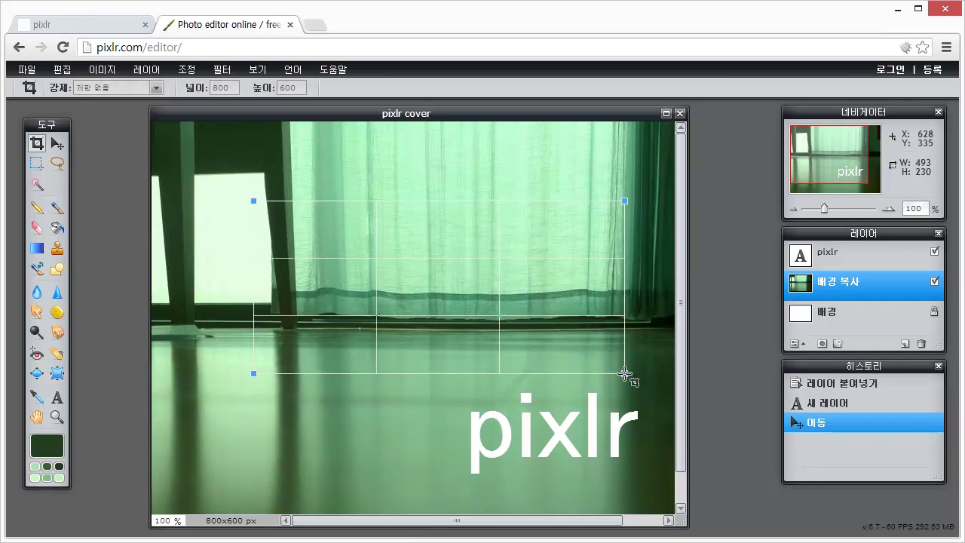
pyautogui.press('Return')
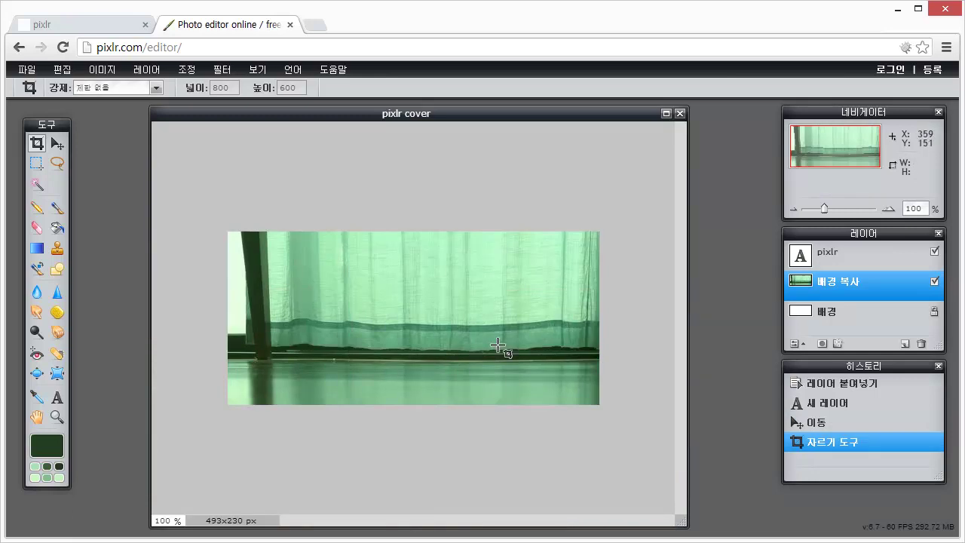
pyautogui.hotkey('ctrl', 'z')
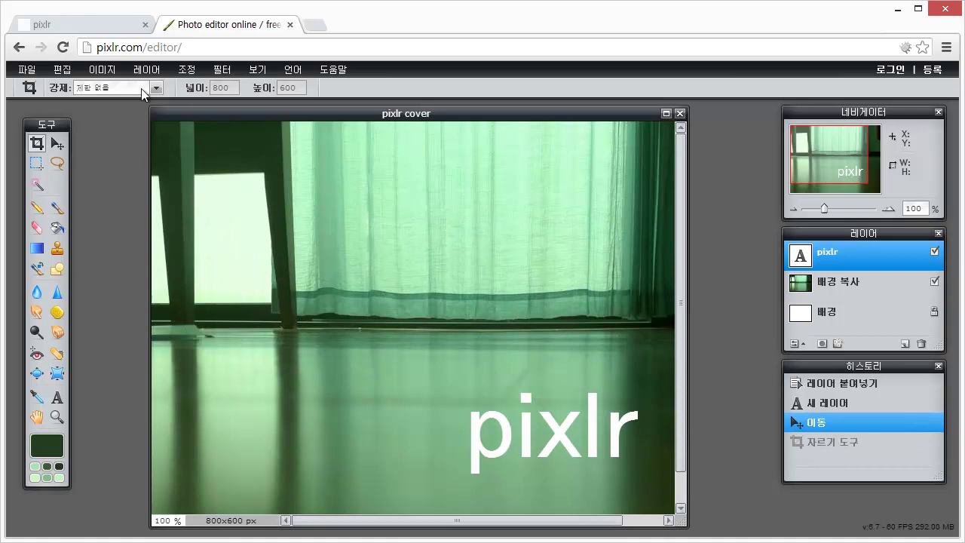
# Crop at a fixed 100x50 output size, then undo back to 800x600.
pyautogui.click(155, 88)
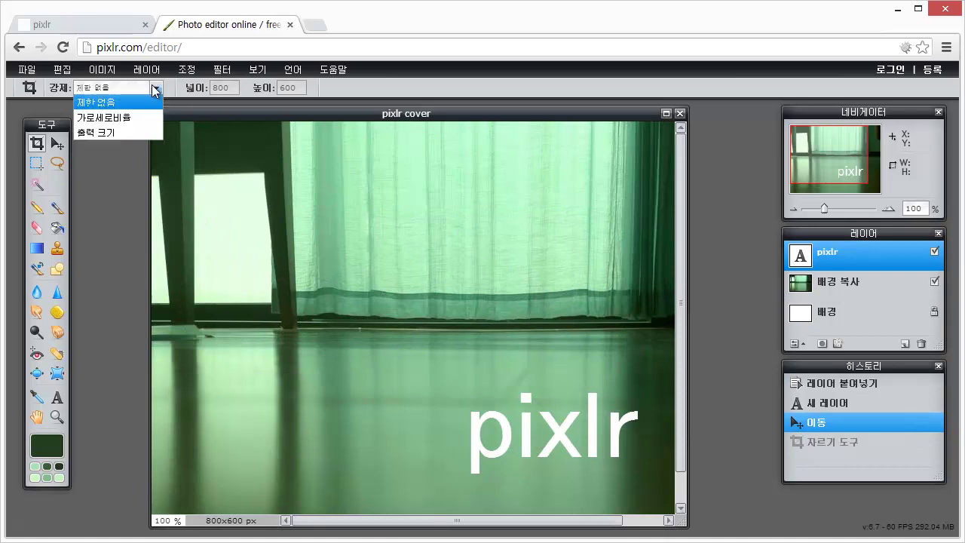
pyautogui.click(132, 133)
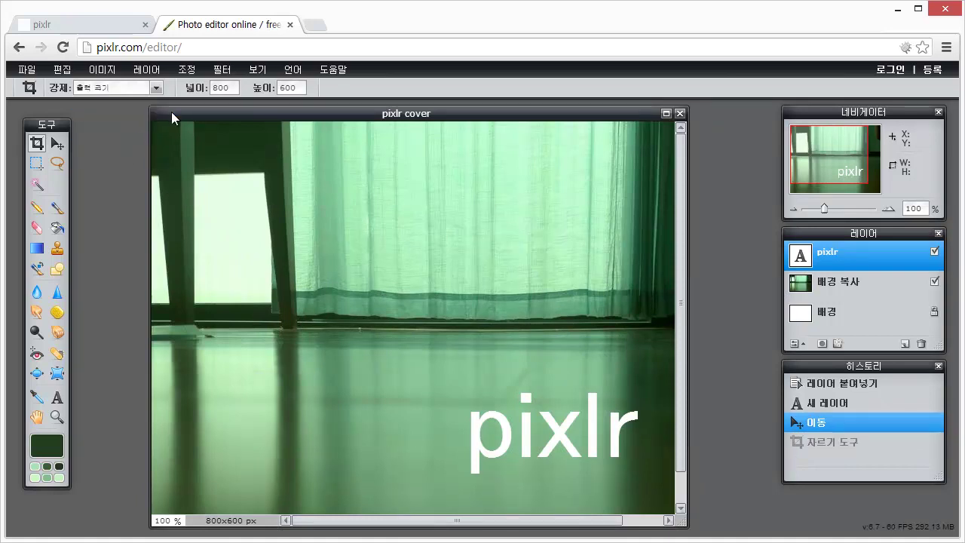
pyautogui.moveTo(231, 89); pyautogui.dragTo(160, 94)
pyautogui.write('100')
pyautogui.moveTo(311, 88); pyautogui.dragTo(244, 92)
pyautogui.write('50')
pyautogui.moveTo(222, 203); pyautogui.dragTo(551, 413)
pyautogui.press('Return')
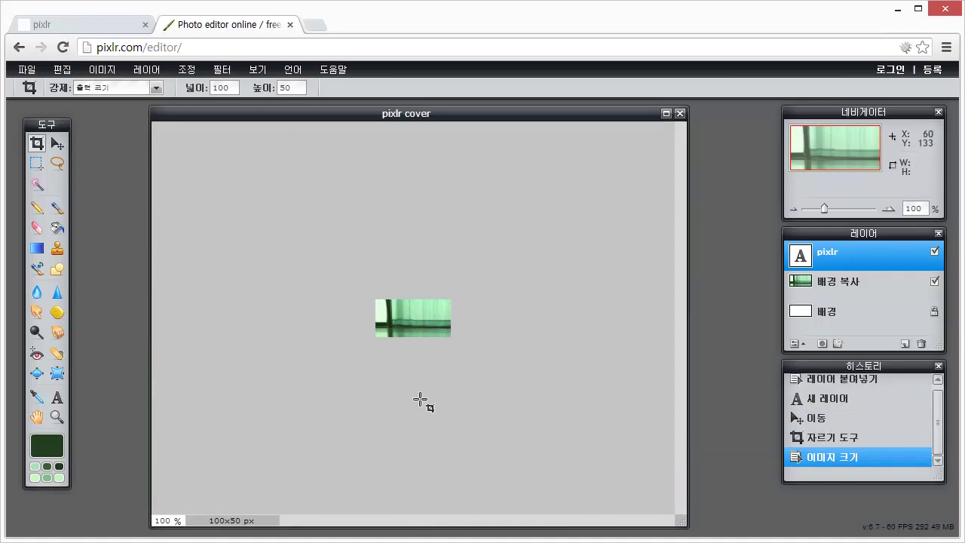
pyautogui.hotkey('ctrl', 'z')
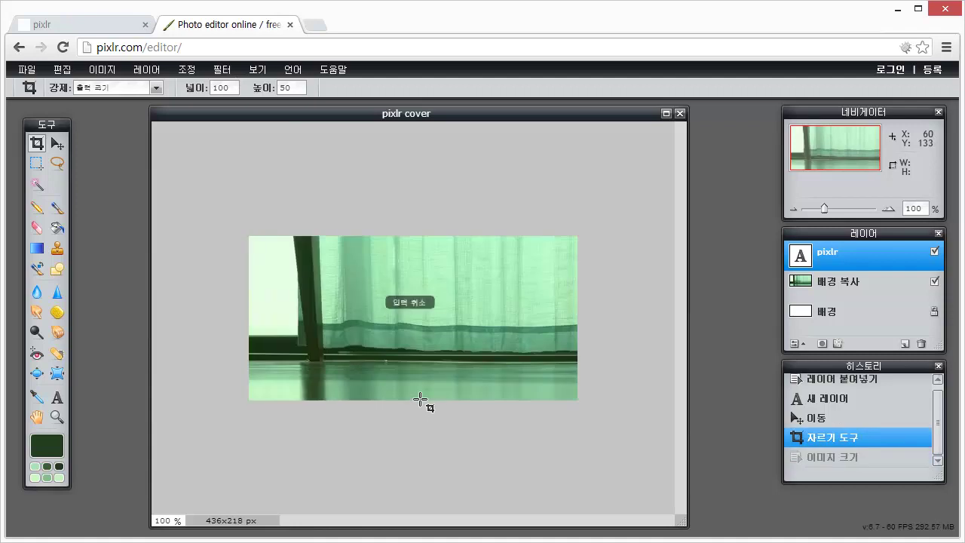
pyautogui.hotkey('ctrl', 'z')
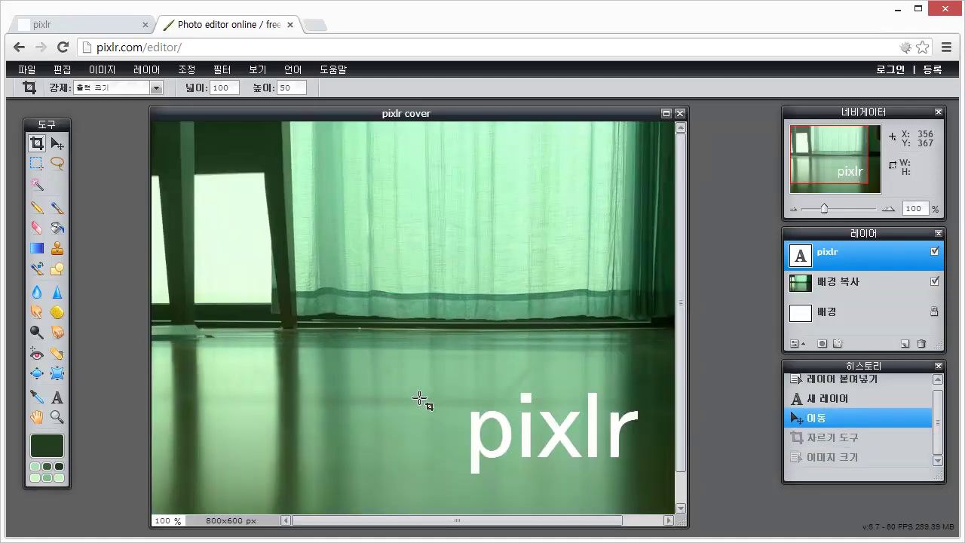
# With the Move tool, reposition the white pixlr text further left.
pyautogui.click(55, 145)
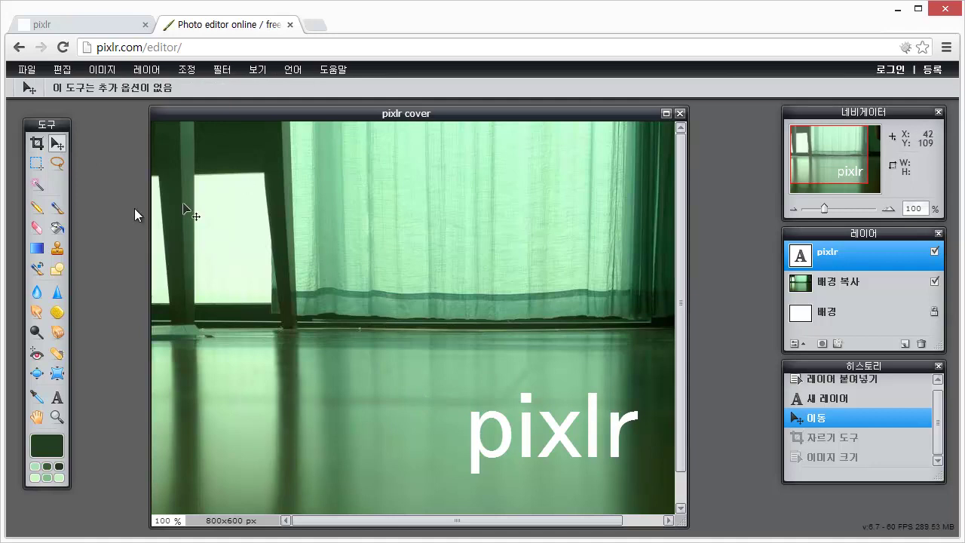
pyautogui.moveTo(230, 179)
pyautogui.mouseDown()
pyautogui.moveTo(383, 311)
pyautogui.moveTo(222, 144)
pyautogui.mouseUp()
pyautogui.moveTo(383, 284)
pyautogui.mouseDown()
pyautogui.moveTo(329, 297)
pyautogui.moveTo(389, 335)
pyautogui.mouseUp()
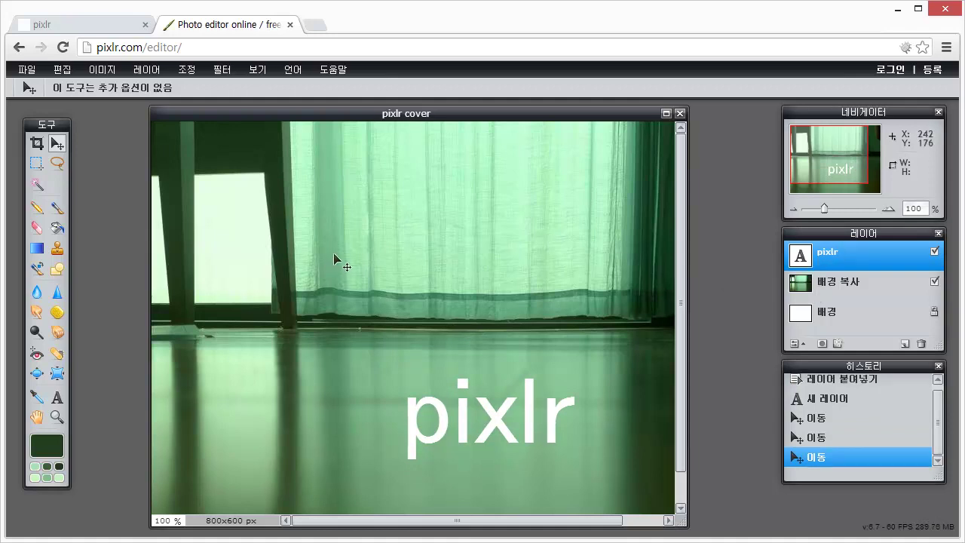
# Shift the 배경 복사 curtain photo layer up and to the left.
pyautogui.click(797, 289)
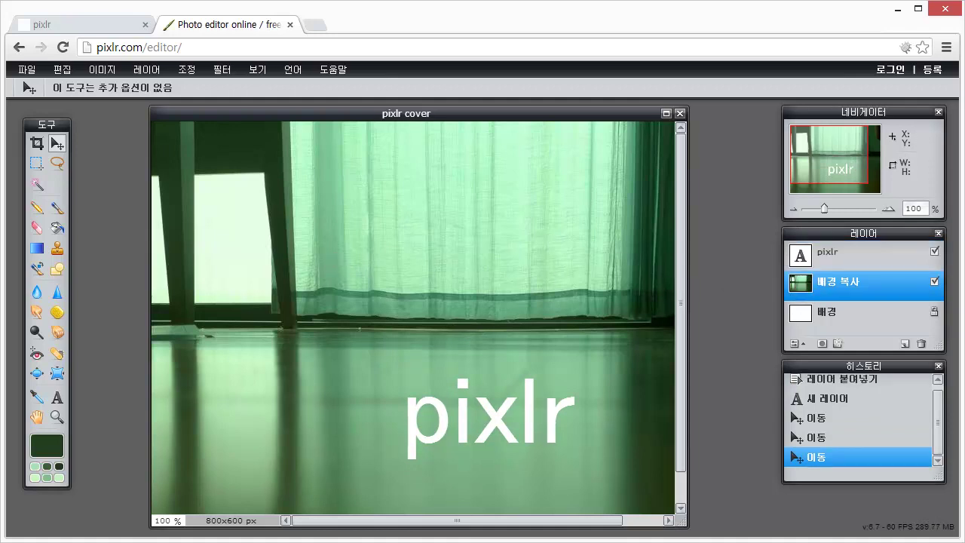
pyautogui.moveTo(277, 226)
pyautogui.mouseDown()
pyautogui.moveTo(337, 307)
pyautogui.moveTo(210, 189)
pyautogui.mouseUp()
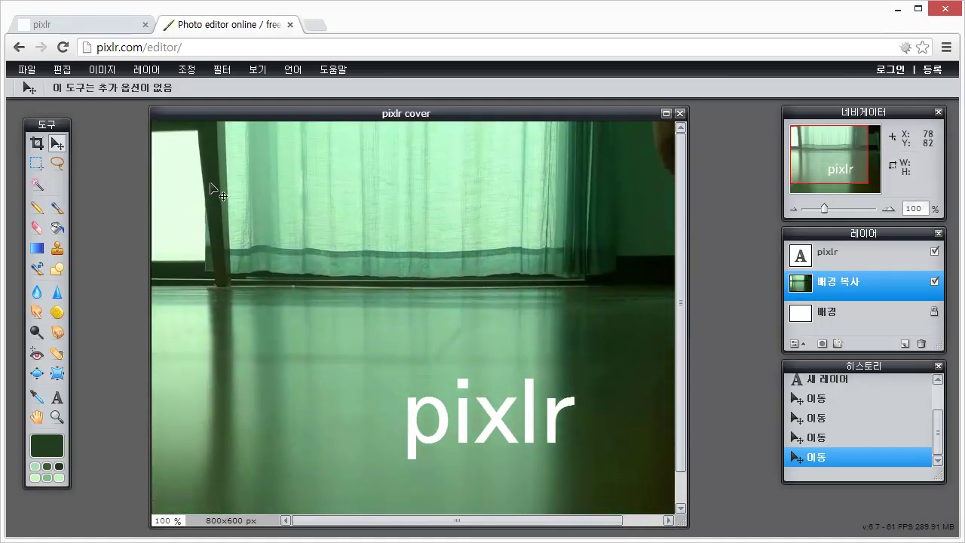
pyautogui.click(39, 167)
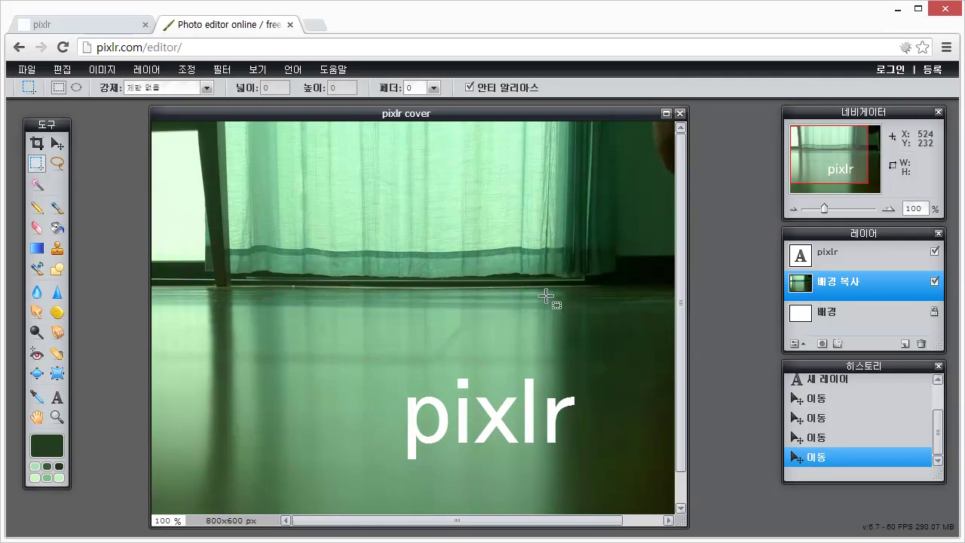
# Marquee a rectangle over the curtain's lower part, delete its contents, then undo.
pyautogui.moveTo(238, 224); pyautogui.dragTo(483, 372)
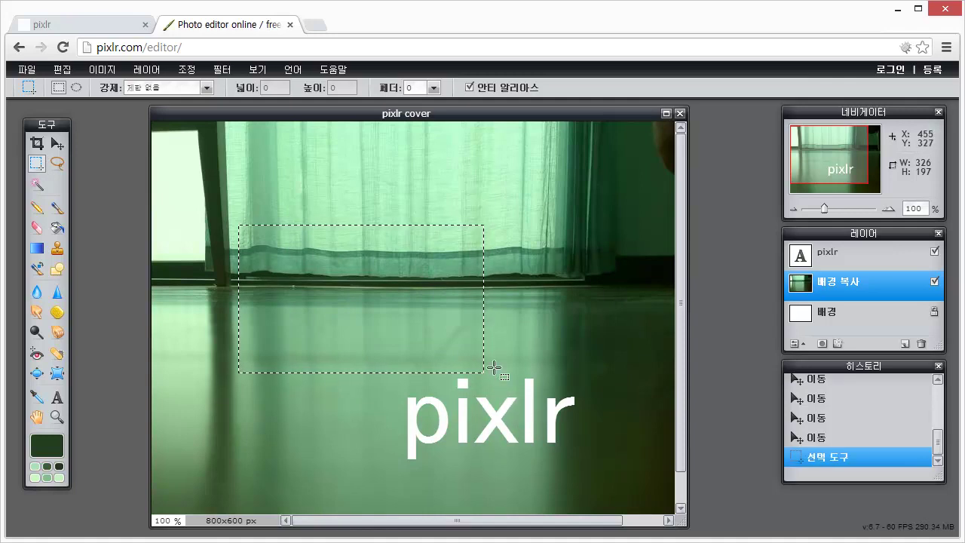
pyautogui.hotkey('ctrl', 'd')
pyautogui.moveTo(227, 177); pyautogui.dragTo(461, 353)
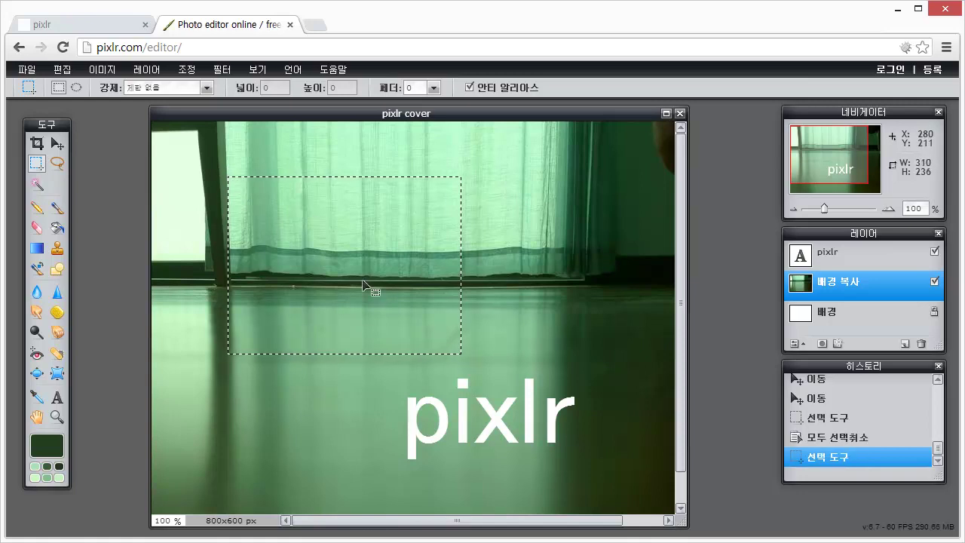
pyautogui.press('Delete')
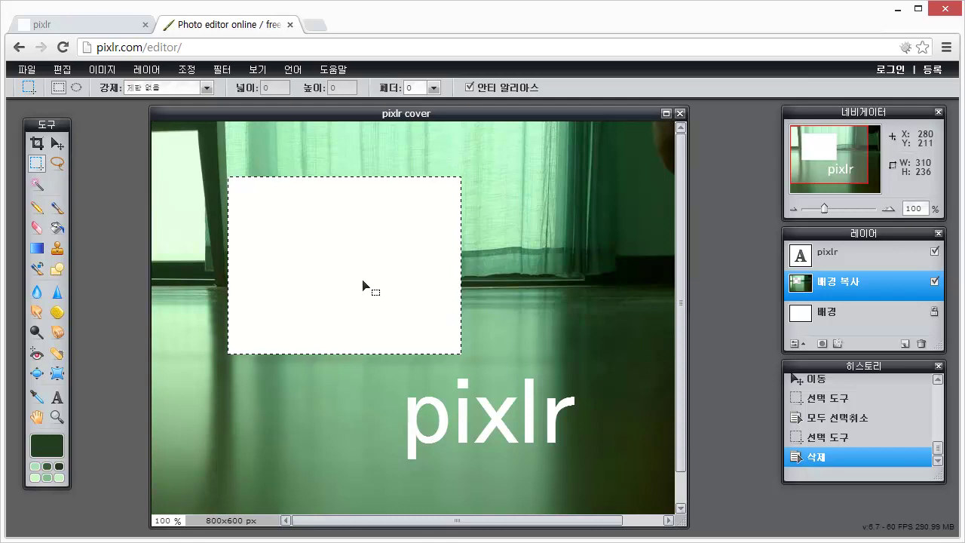
pyautogui.hotkey('ctrl', 'z')
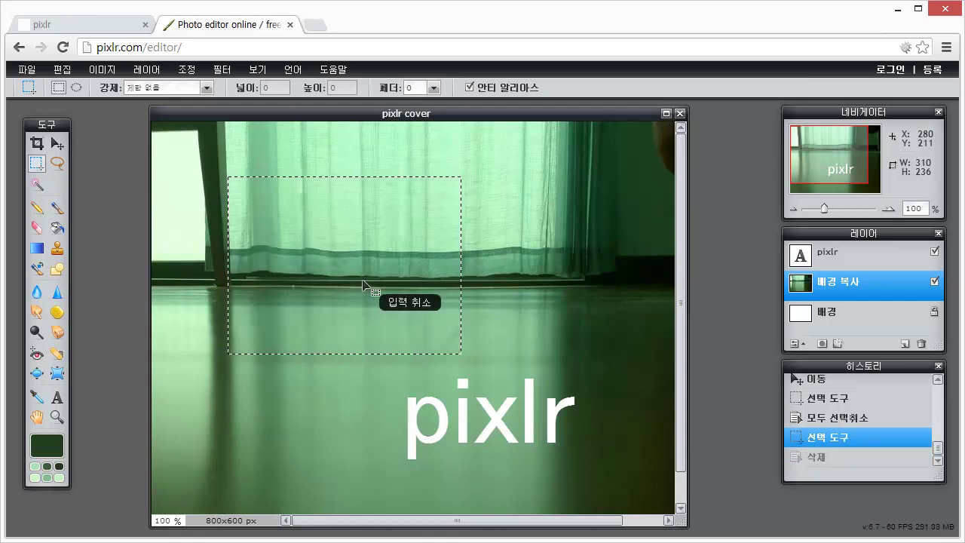
# Invert the selection, delete everything outside the rectangle, undo, and deselect.
pyautogui.rightClick(346, 239)
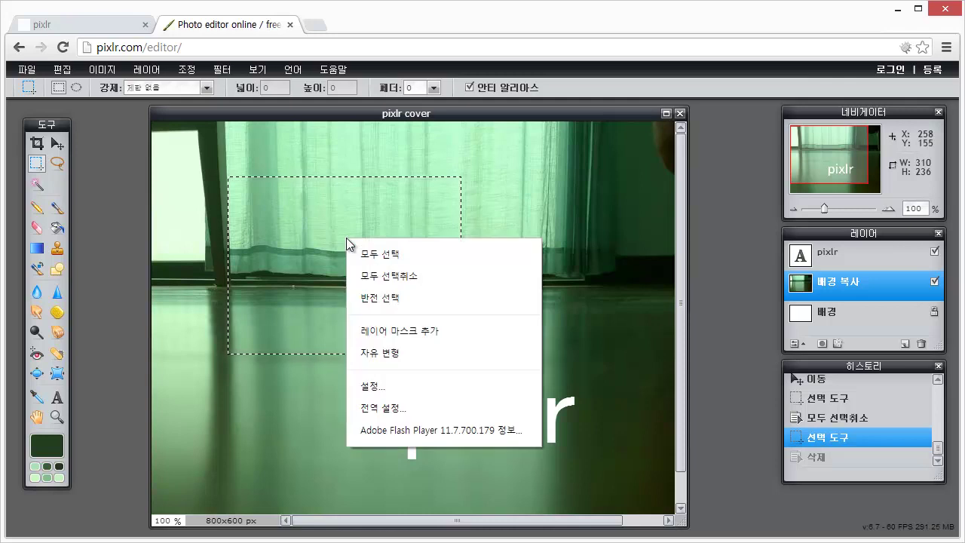
pyautogui.click(392, 299)
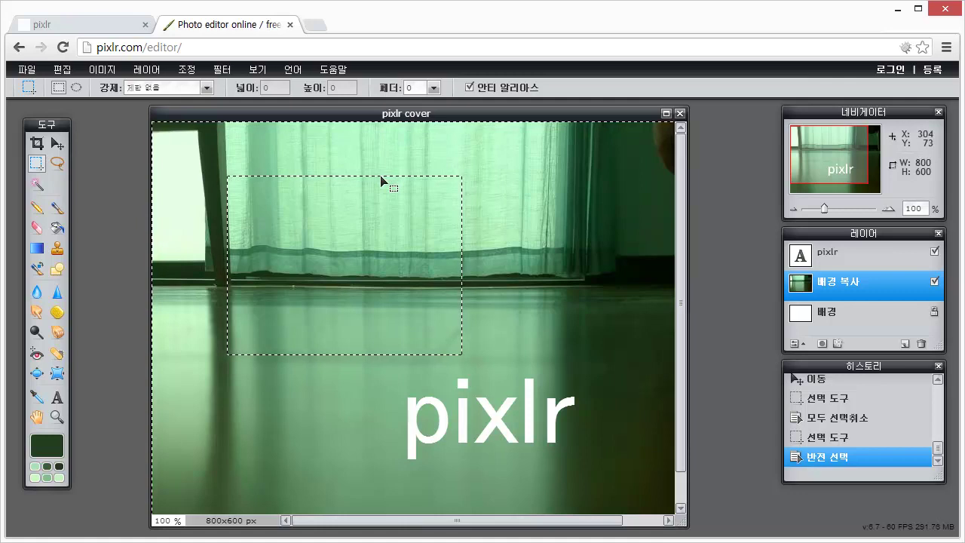
pyautogui.press('Delete')
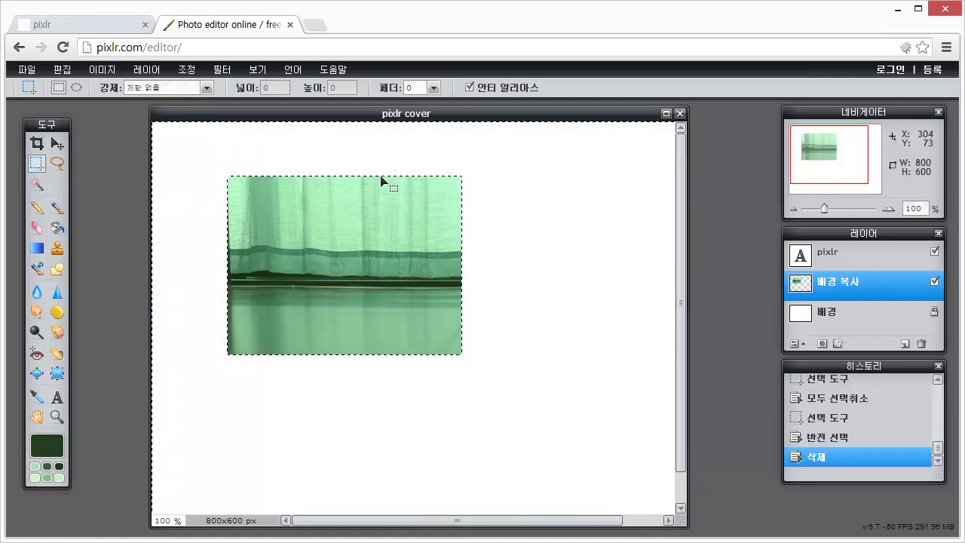
pyautogui.hotkey('ctrl', 'z')
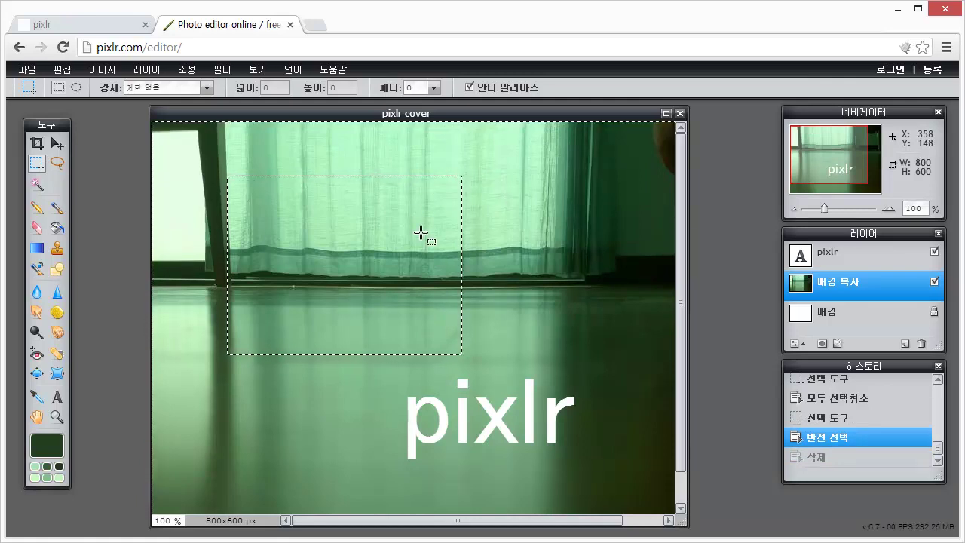
pyautogui.hotkey('ctrl', 'd')
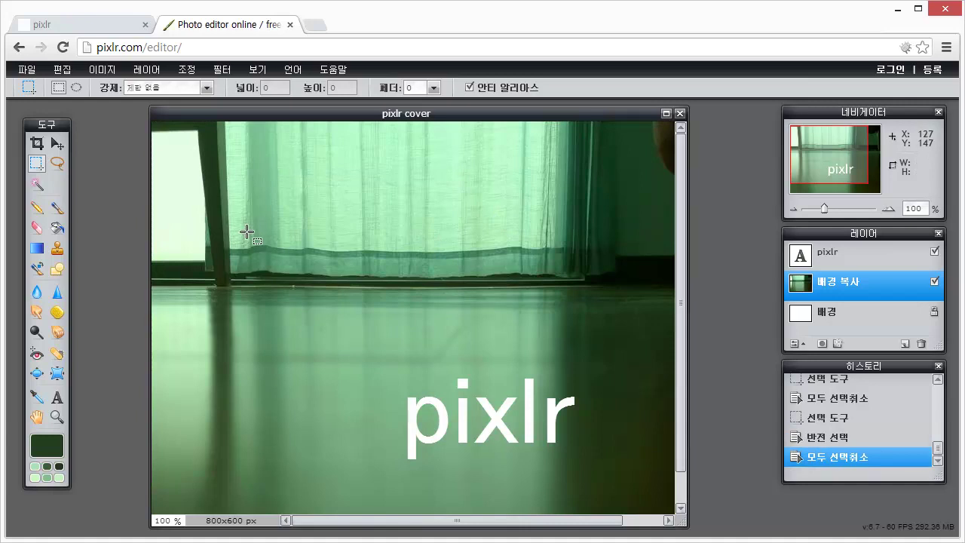
pyautogui.moveTo(246, 232); pyautogui.dragTo(391, 357)
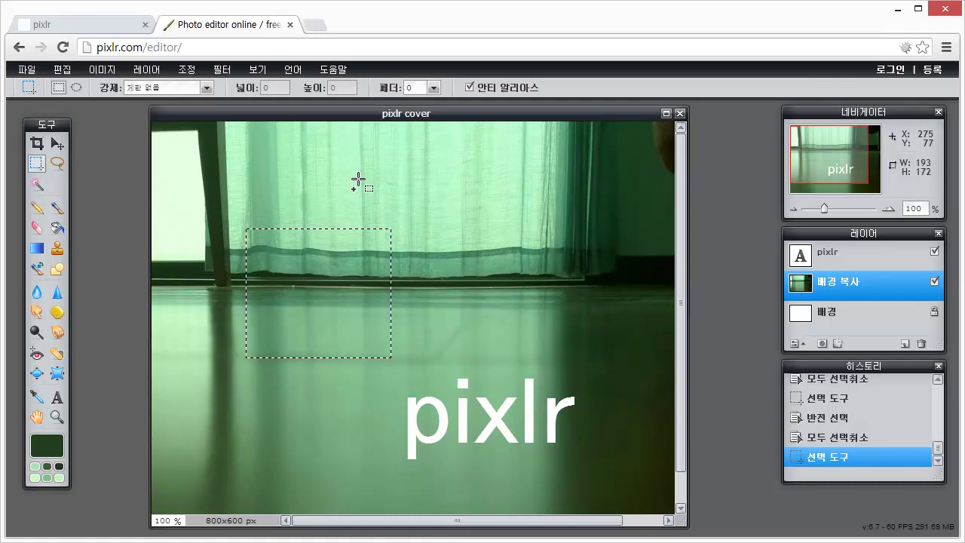
pyautogui.moveTo(352, 173); pyautogui.dragTo(536, 311)
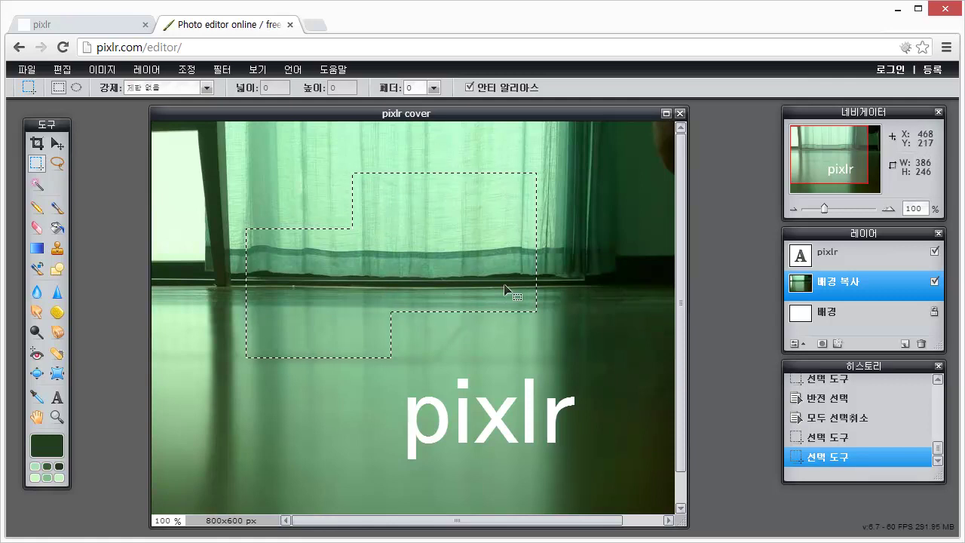
pyautogui.moveTo(487, 327); pyautogui.dragTo(375, 242)
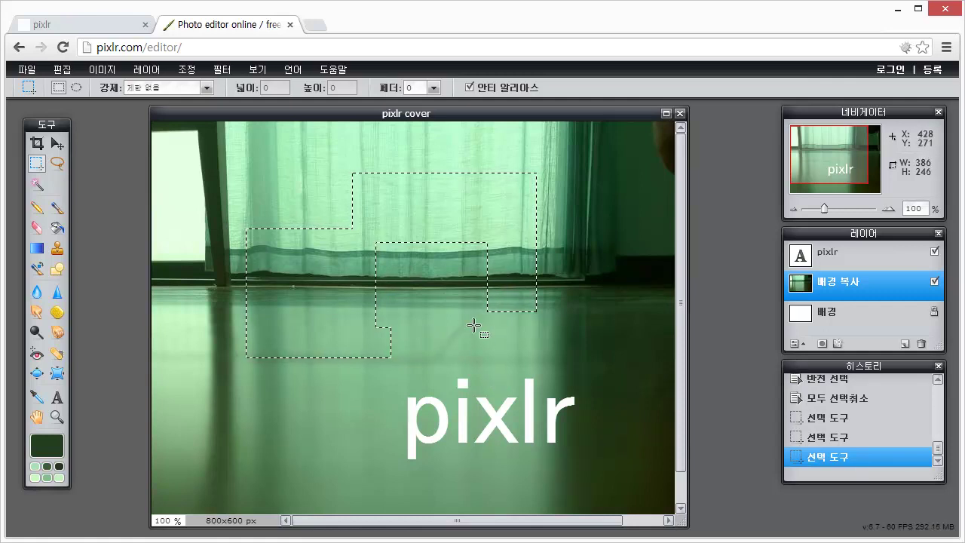
pyautogui.click(474, 325)
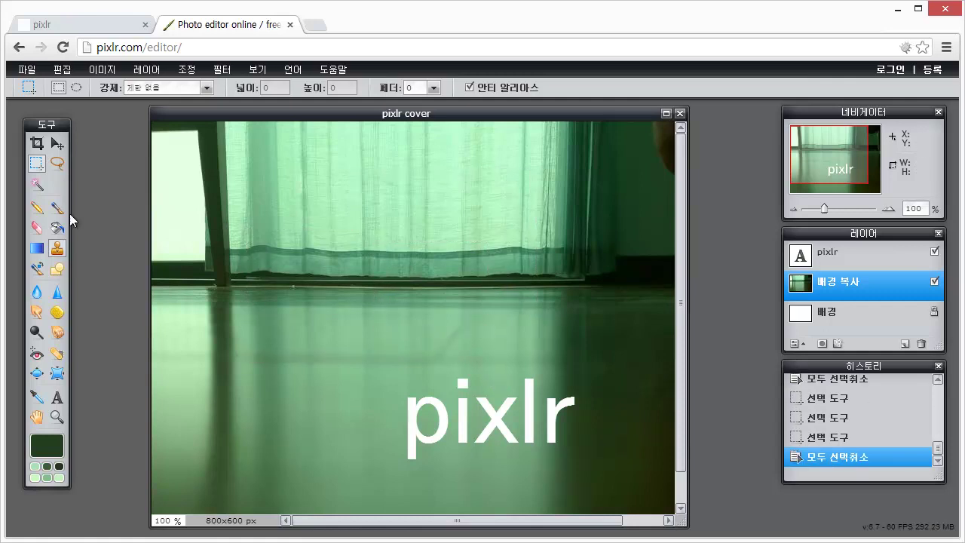
pyautogui.click(58, 165)
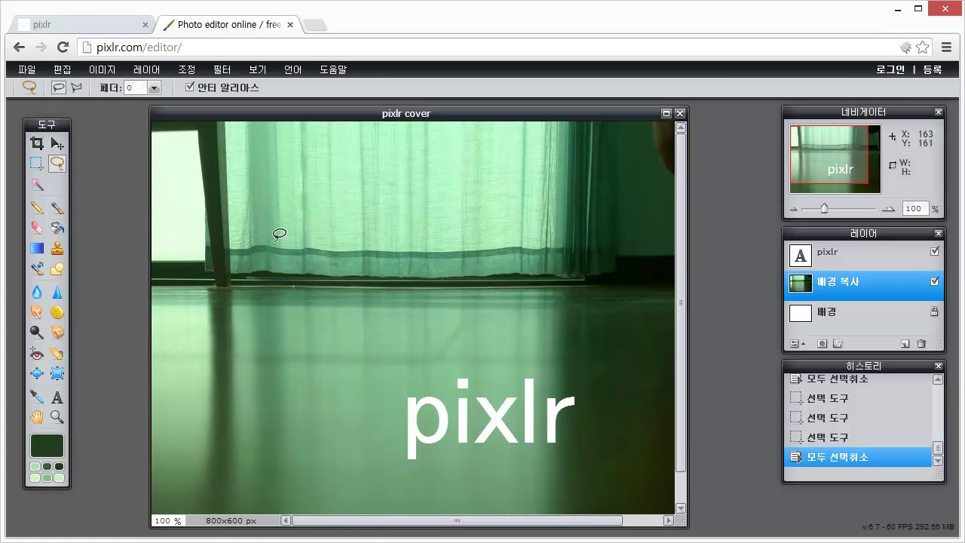
pyautogui.moveTo(256, 279)
pyautogui.mouseDown()
pyautogui.moveTo(330, 277)
pyautogui.moveTo(395, 316)
pyautogui.moveTo(385, 387)
pyautogui.moveTo(279, 411)
pyautogui.moveTo(230, 296)
pyautogui.moveTo(276, 277)
pyautogui.moveTo(283, 288)
pyautogui.mouseUp()
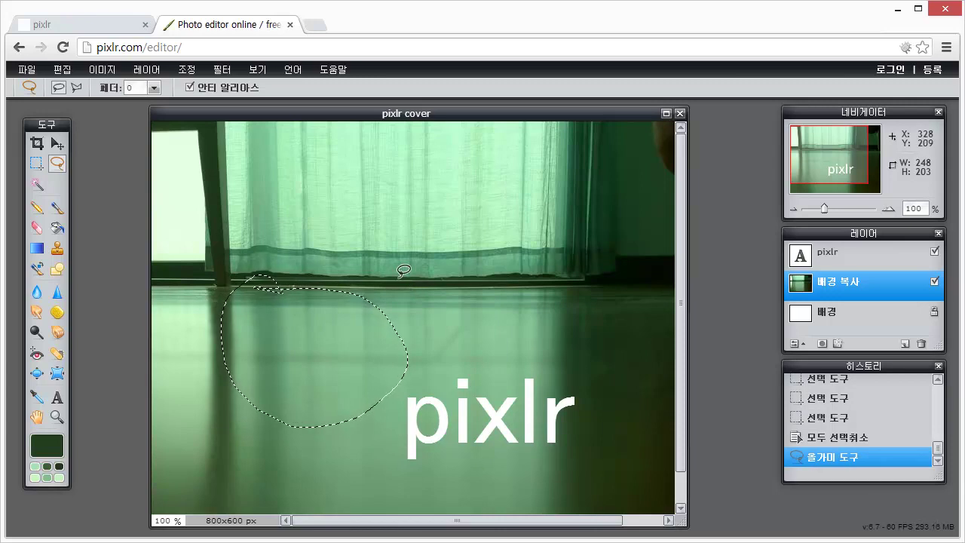
pyautogui.click(378, 312)
pyautogui.click(37, 184)
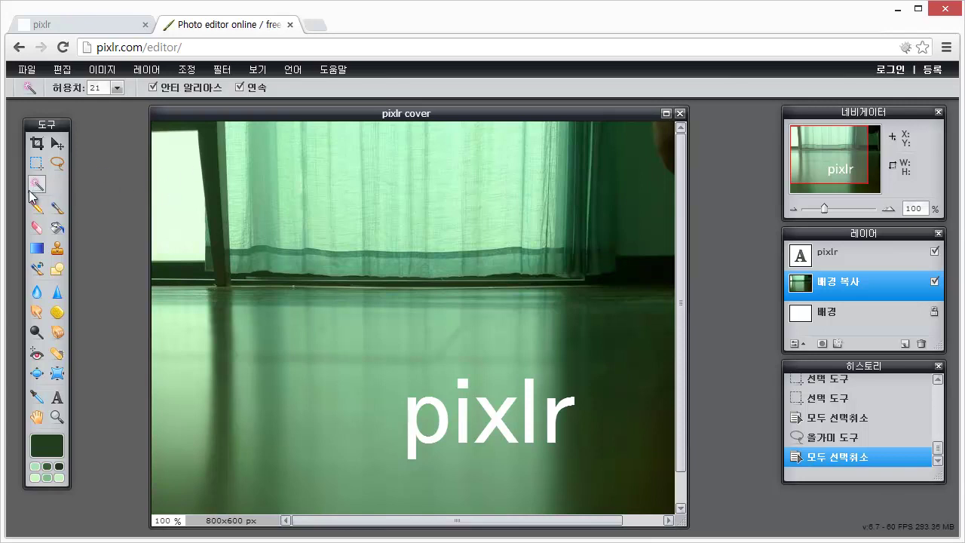
pyautogui.click(209, 169)
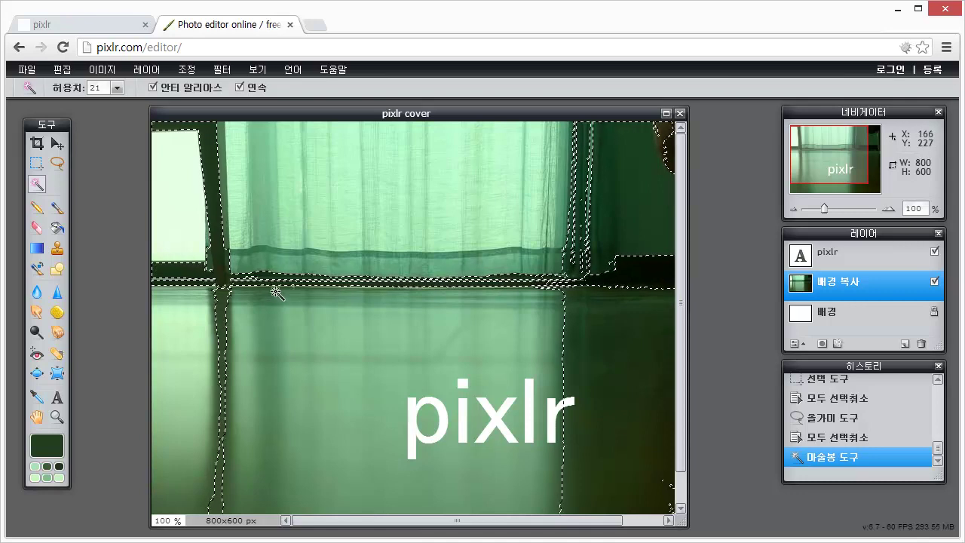
pyautogui.press('Delete')
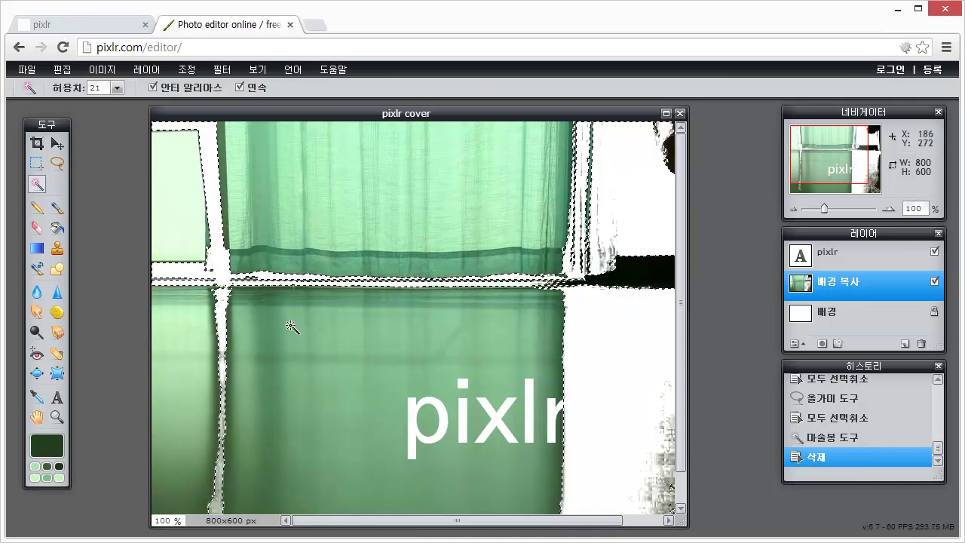
pyautogui.click(294, 332)
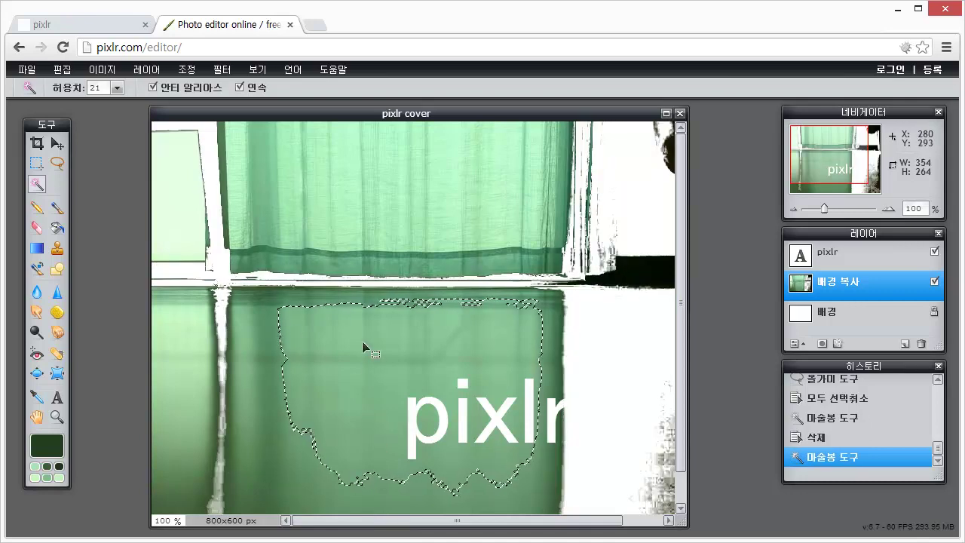
pyautogui.click(355, 261)
pyautogui.hotkey('ctrl', 'z')
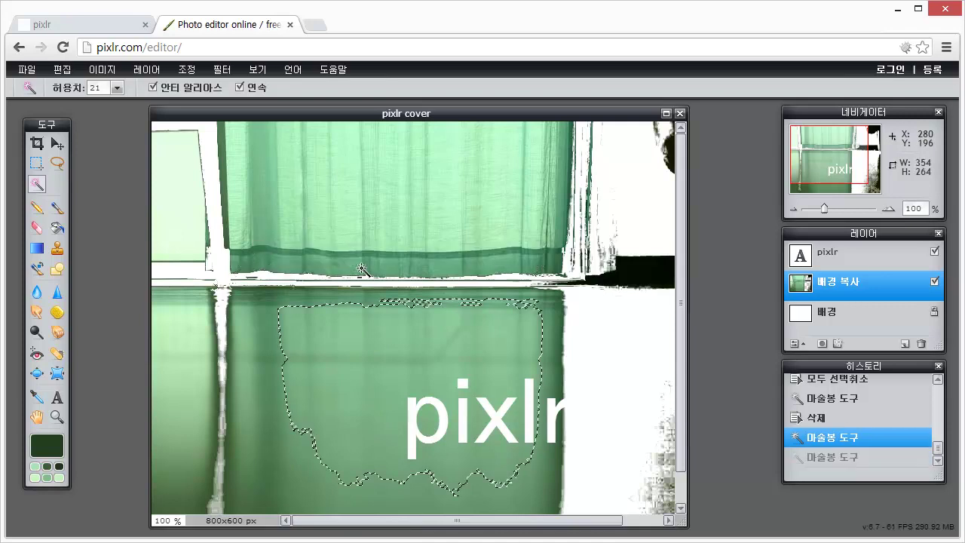
pyautogui.hotkey('ctrl', 'z')
pyautogui.hotkey('ctrl', 'z')
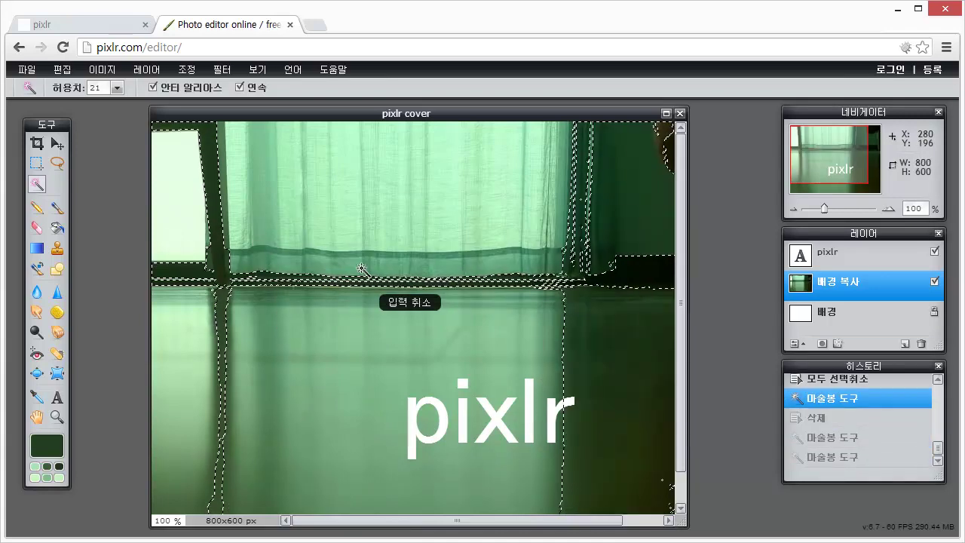
pyautogui.click(266, 262)
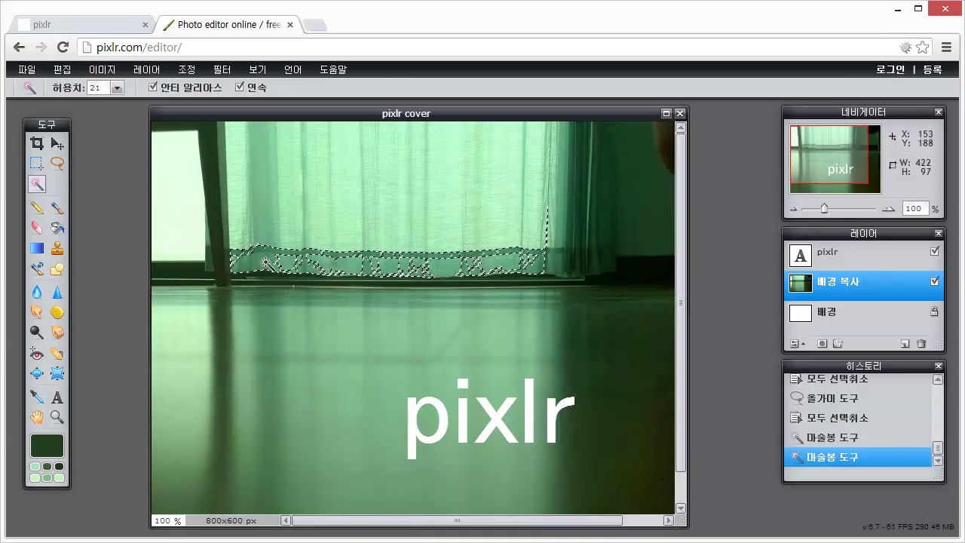
pyautogui.click(36, 207)
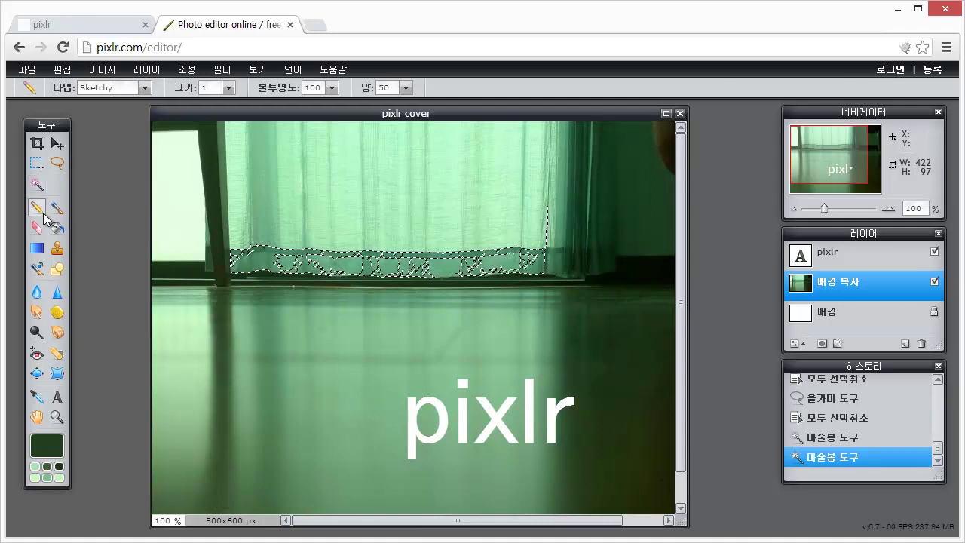
pyautogui.click(37, 163)
pyautogui.click(293, 224)
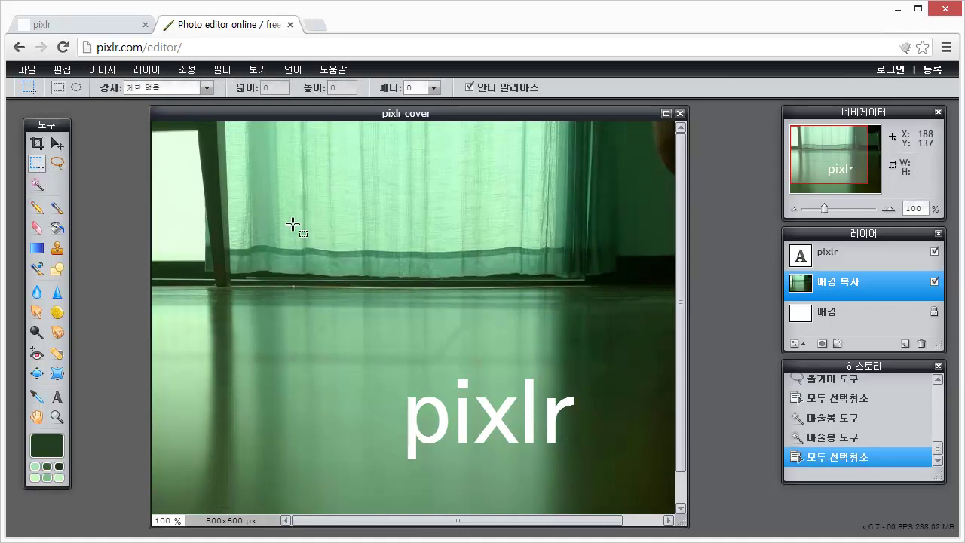
pyautogui.click(36, 207)
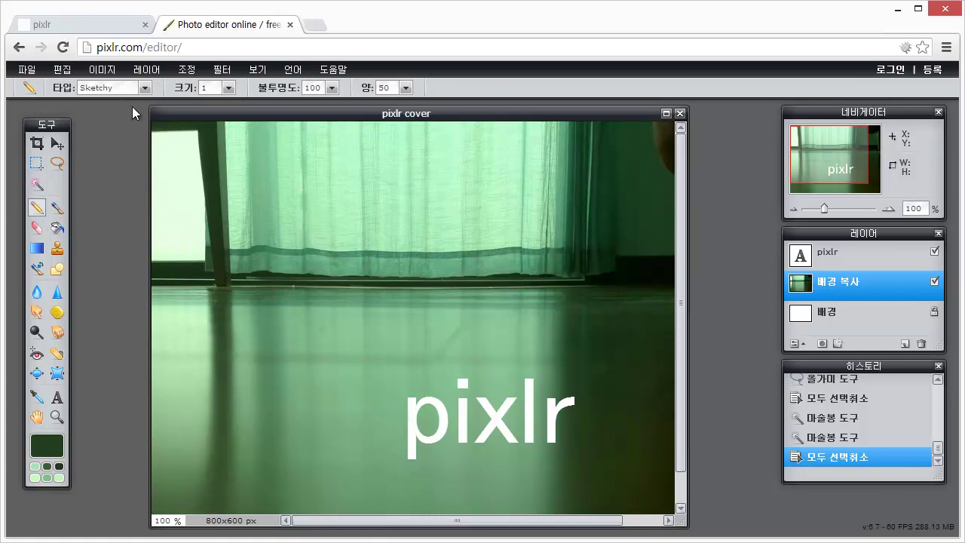
# Draw a Sketchy pencil stroke, switch the pencil type to Trail, draw again, then undo.
pyautogui.moveTo(244, 390)
pyautogui.mouseDown()
pyautogui.moveTo(405, 276)
pyautogui.moveTo(550, 294)
pyautogui.moveTo(351, 349)
pyautogui.moveTo(328, 369)
pyautogui.moveTo(279, 383)
pyautogui.moveTo(256, 358)
pyautogui.mouseUp()
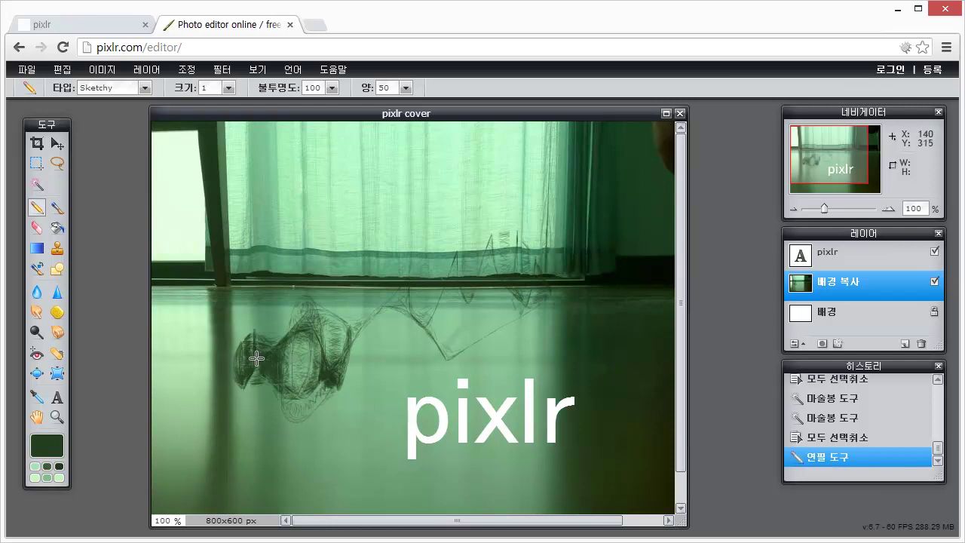
pyautogui.click(145, 89)
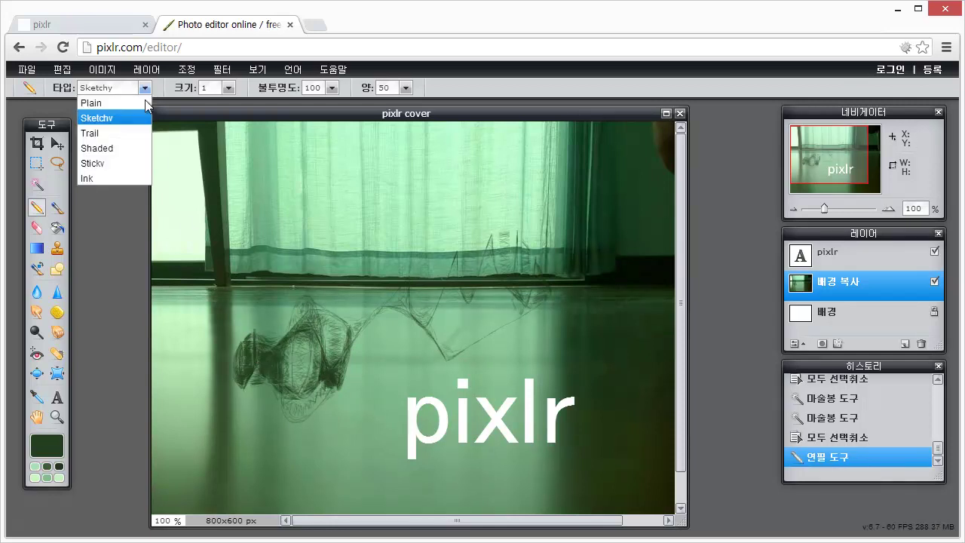
pyautogui.click(121, 129)
pyautogui.moveTo(233, 201)
pyautogui.mouseDown()
pyautogui.moveTo(313, 346)
pyautogui.moveTo(442, 233)
pyautogui.moveTo(384, 340)
pyautogui.moveTo(249, 339)
pyautogui.moveTo(613, 241)
pyautogui.mouseUp()
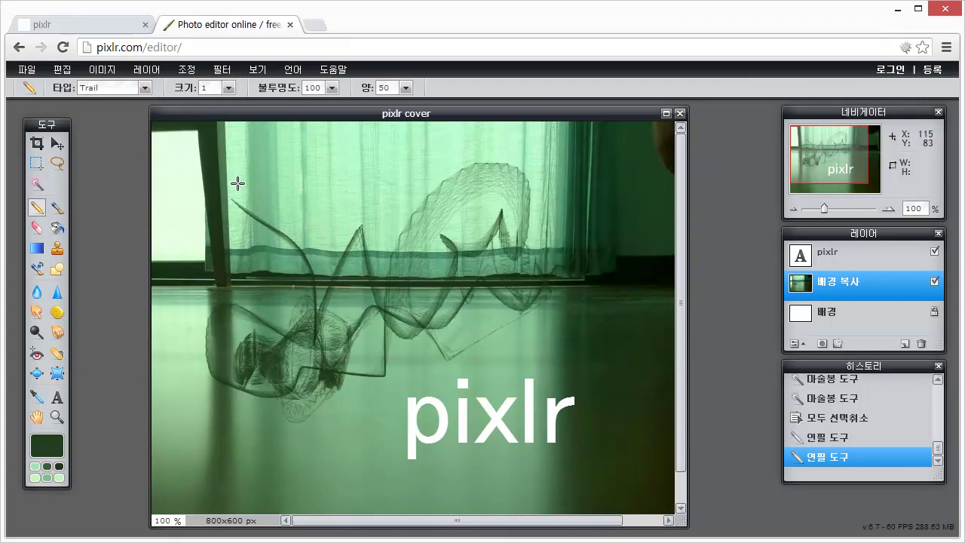
pyautogui.hotkey('ctrl', 'z')
pyautogui.hotkey('ctrl', 'z')
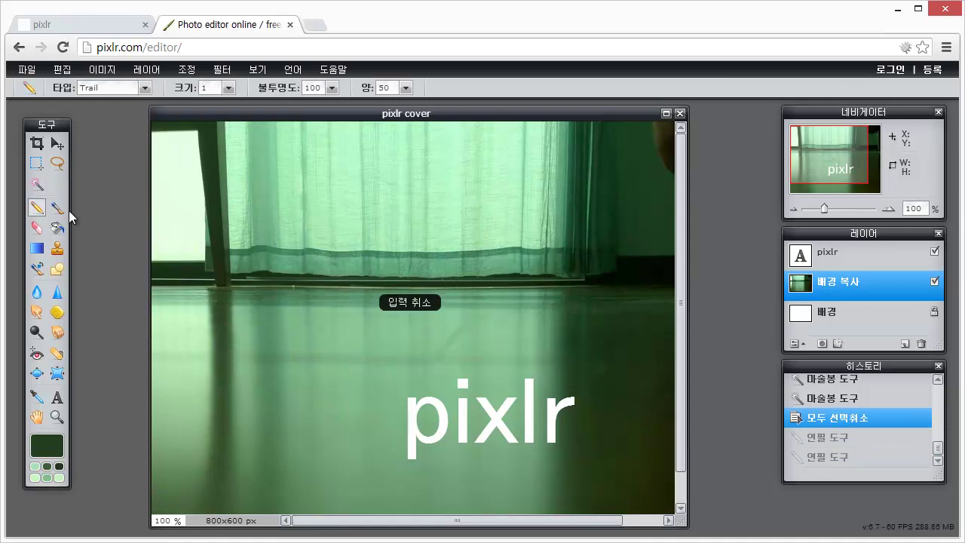
pyautogui.click(64, 214)
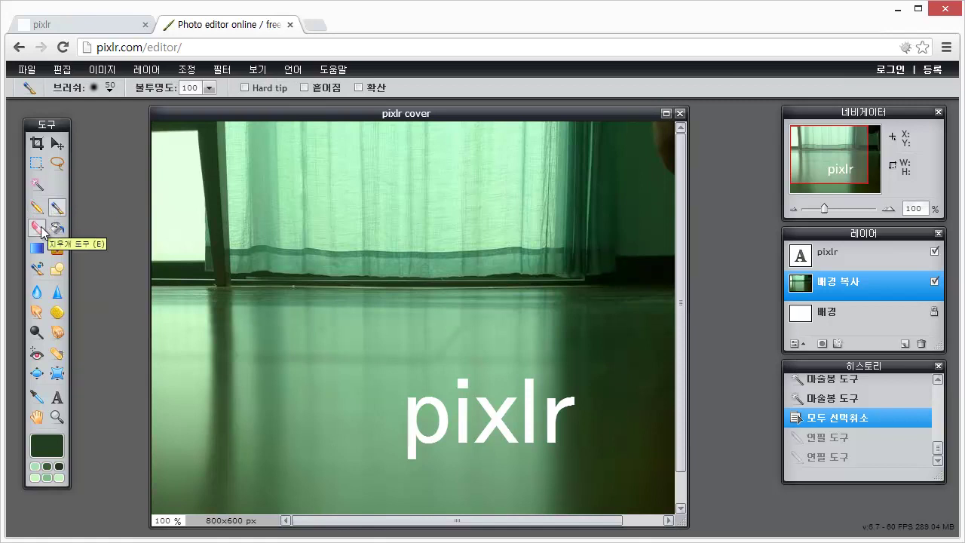
pyautogui.click(37, 228)
pyautogui.moveTo(206, 270); pyautogui.dragTo(422, 300)
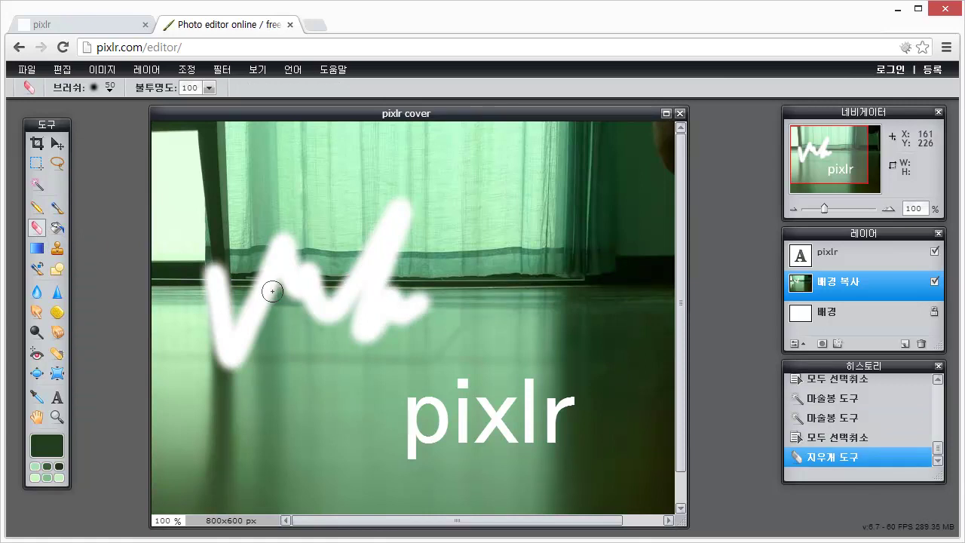
pyautogui.click(110, 88)
pyautogui.hotkey('ctrl', 'z')
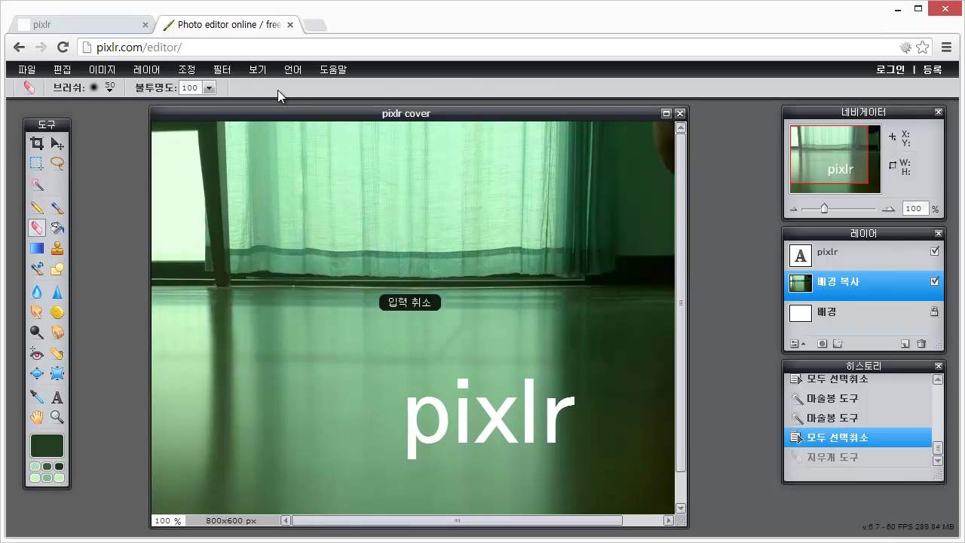
pyautogui.click(60, 225)
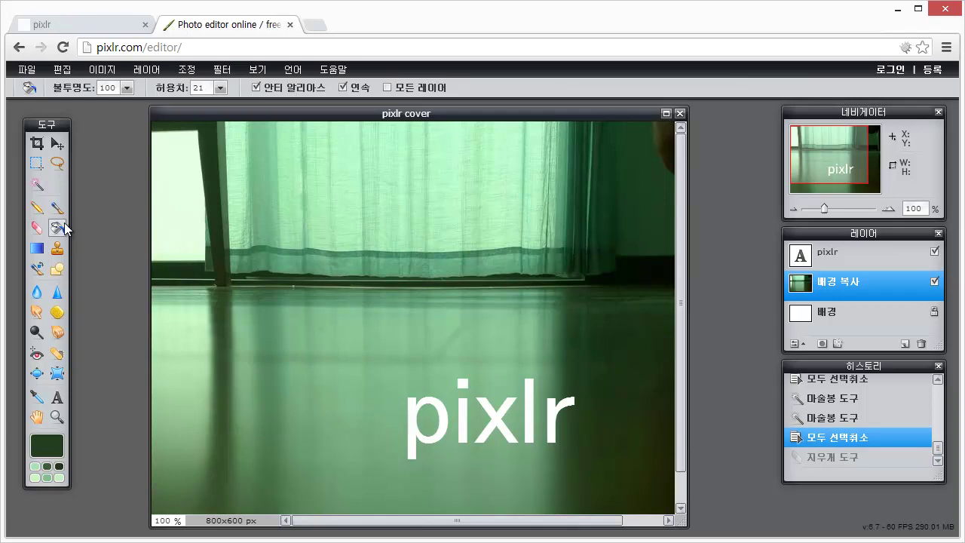
pyautogui.click(212, 219)
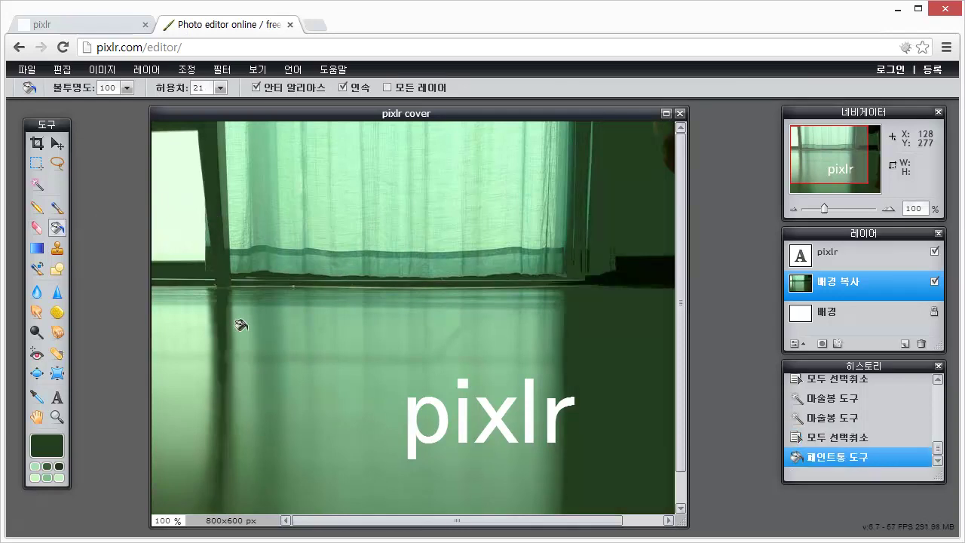
pyautogui.hotkey('ctrl', 'z')
pyautogui.click(173, 220)
pyautogui.hotkey('ctrl', 'z')
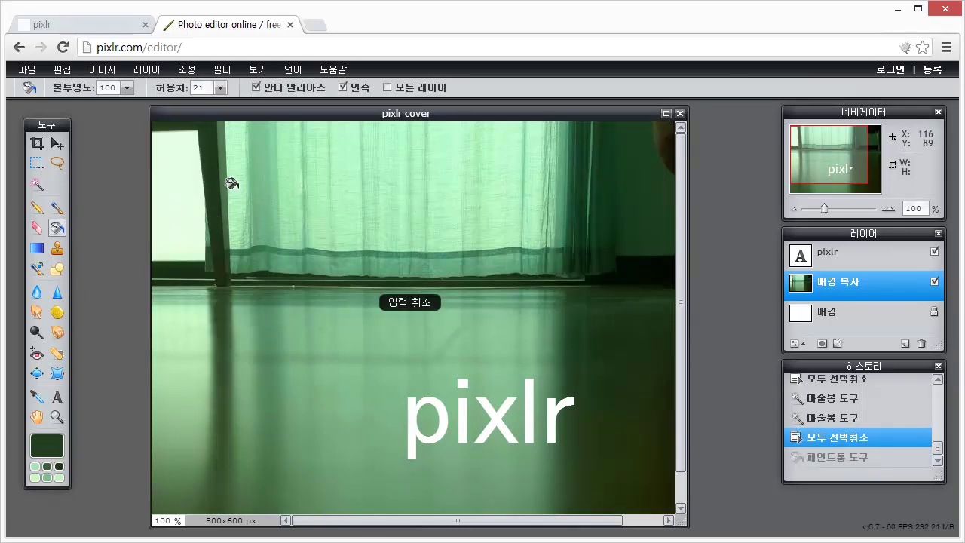
pyautogui.click(336, 171)
pyautogui.hotkey('ctrl', 'z')
pyautogui.click(383, 314)
pyautogui.hotkey('ctrl', 'z')
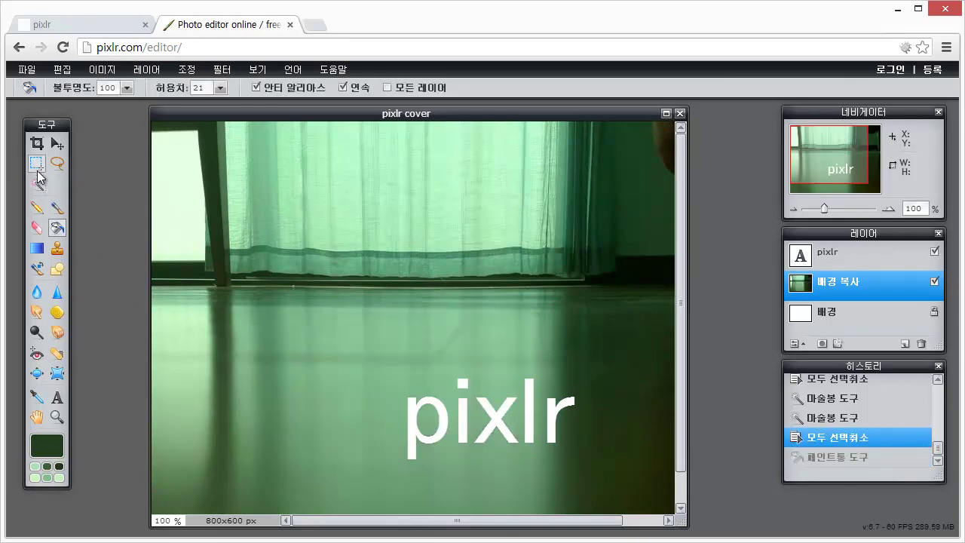
# Draw a trial white-to-black diagonal gradient, then undo it.
pyautogui.click(37, 251)
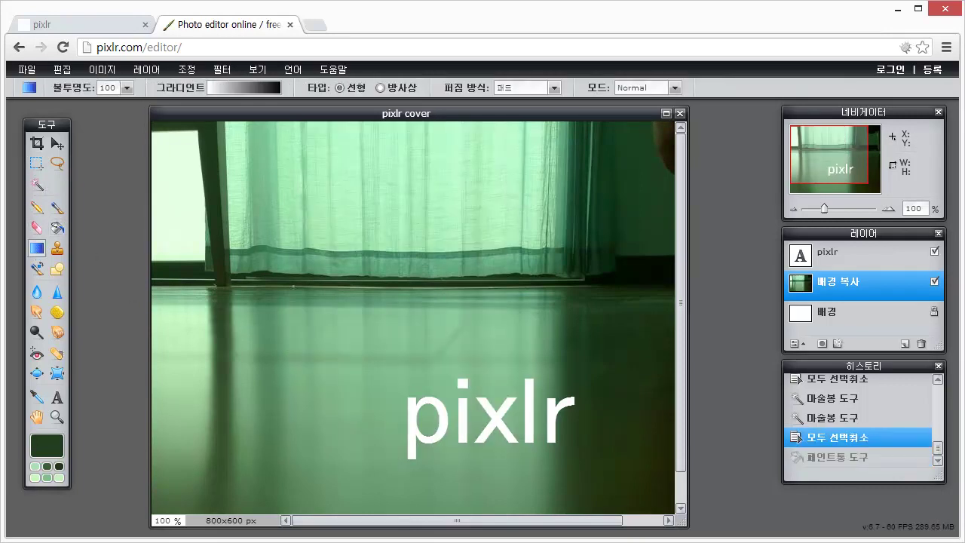
pyautogui.moveTo(211, 383); pyautogui.dragTo(426, 204)
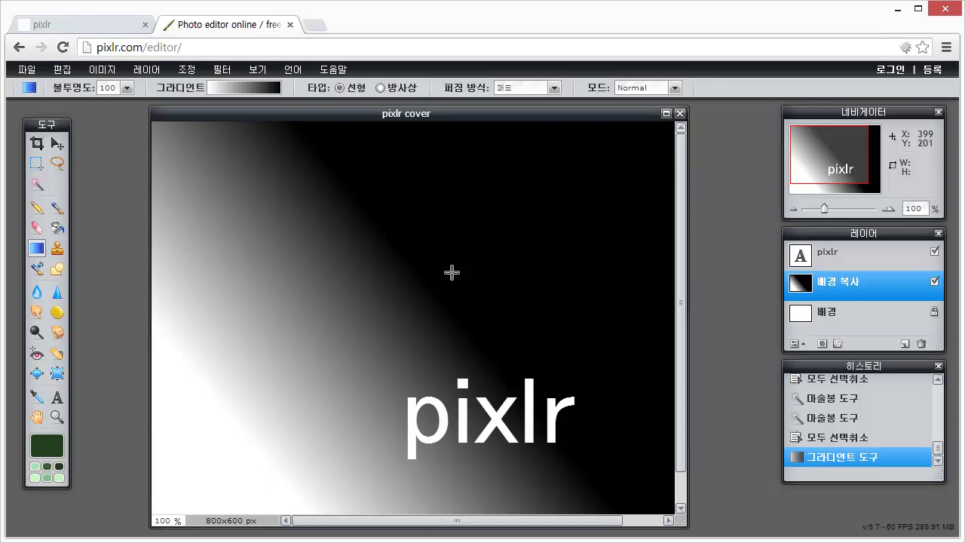
pyautogui.hotkey('ctrl', 'z')
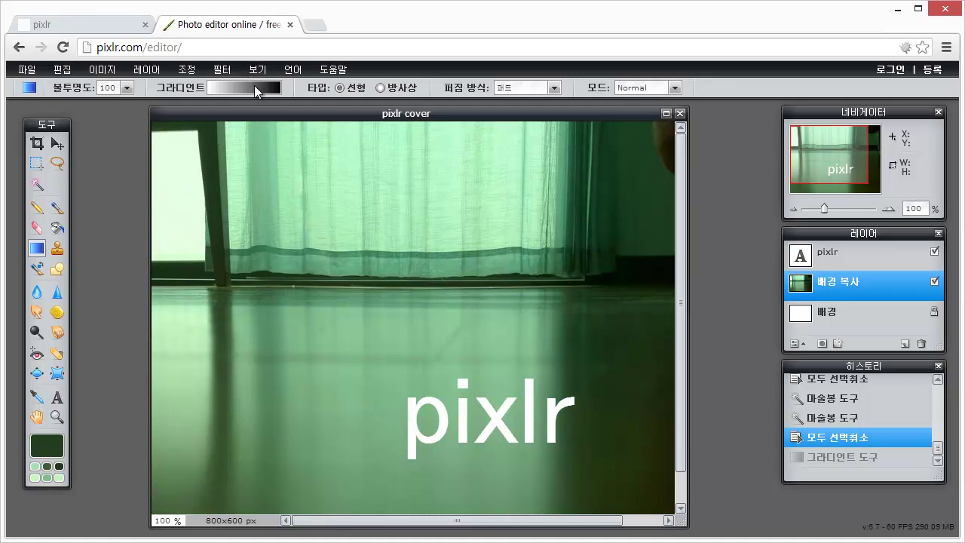
# Move the gradient's start stop rightward and set its colour to pure red.
pyautogui.click(254, 85)
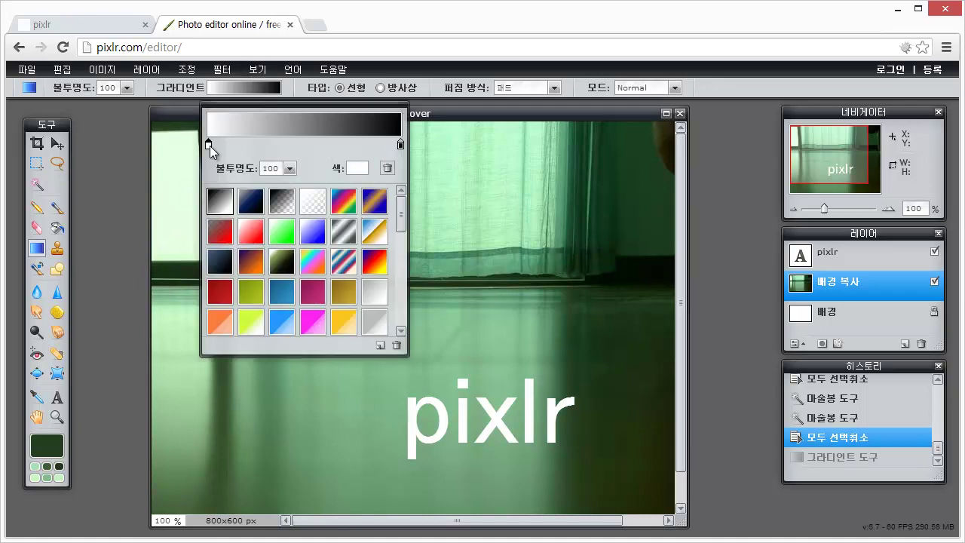
pyautogui.moveTo(210, 144); pyautogui.dragTo(347, 145)
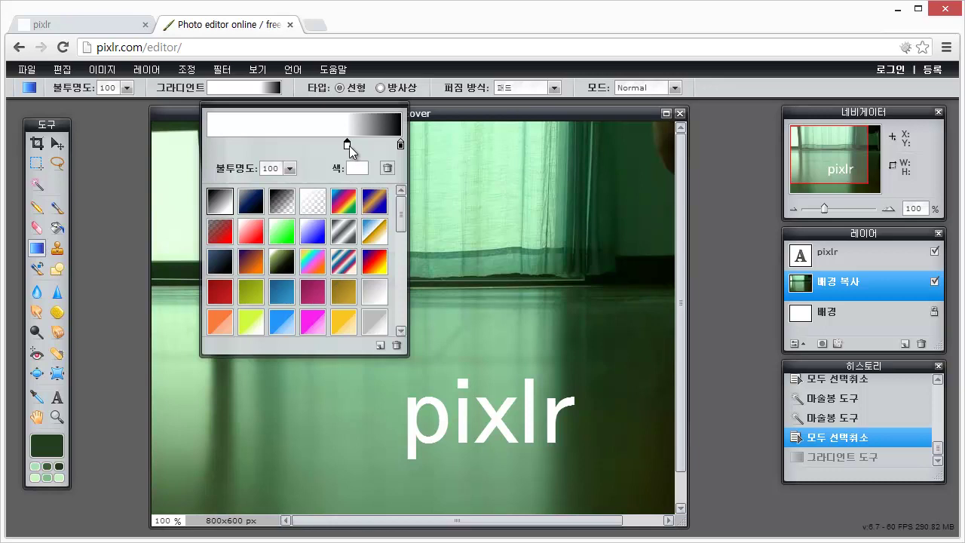
pyautogui.click(357, 168)
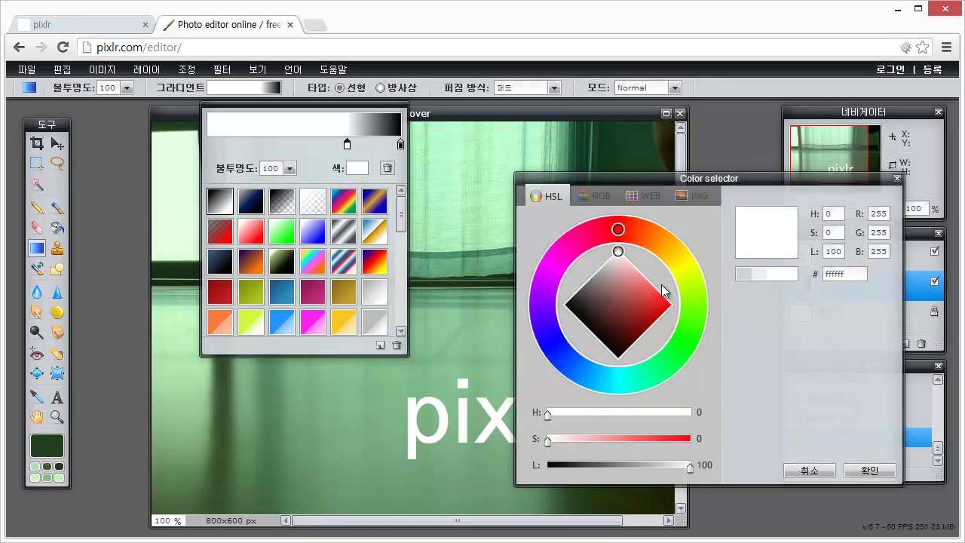
pyautogui.click(650, 238)
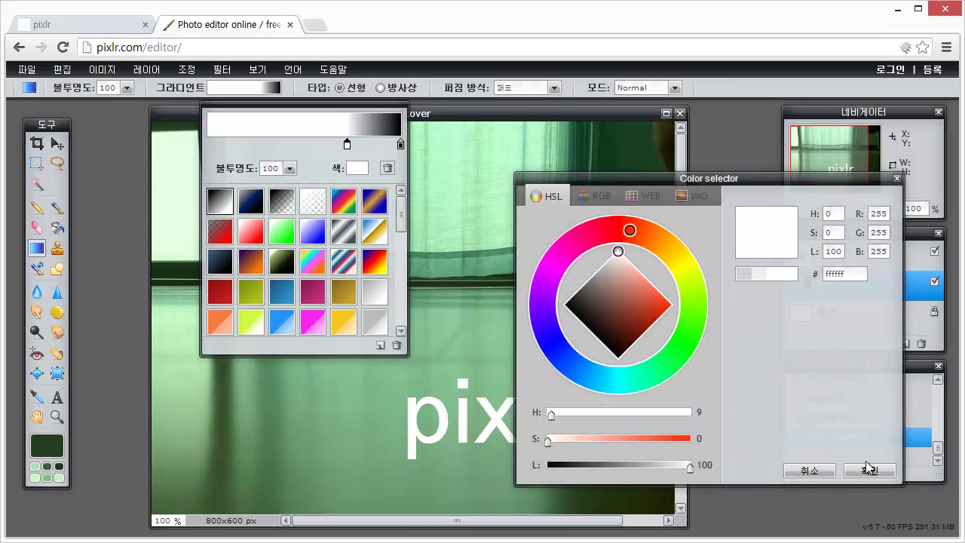
pyautogui.click(868, 470)
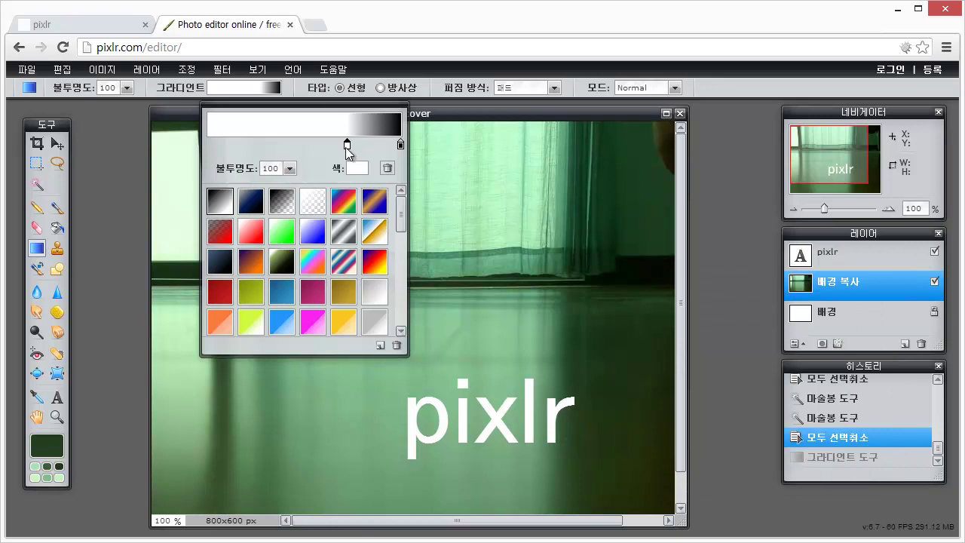
pyautogui.click(358, 168)
pyautogui.moveTo(646, 279)
pyautogui.mouseDown()
pyautogui.moveTo(627, 276)
pyautogui.moveTo(671, 304)
pyautogui.mouseUp()
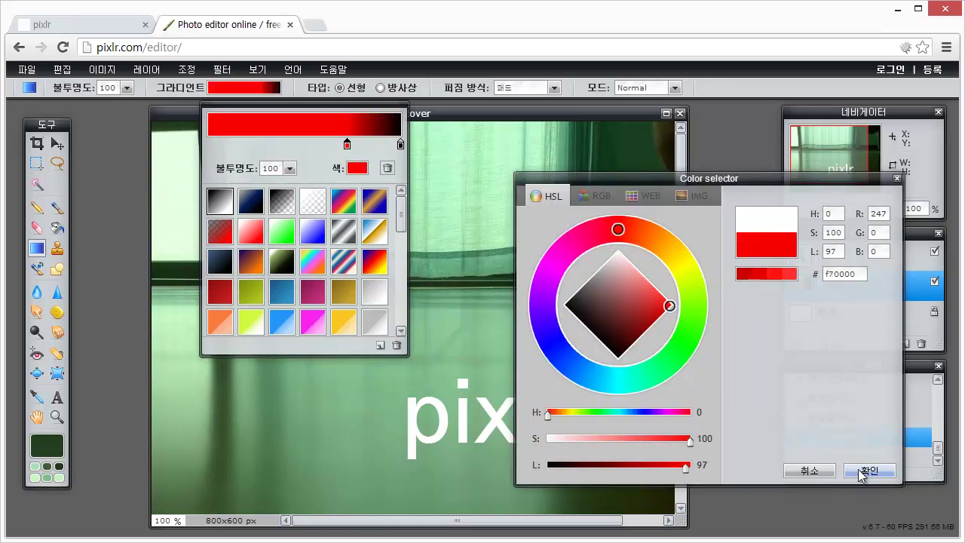
pyautogui.click(864, 473)
# Fill the layer with the red-to-black gradient, then undo it.
pyautogui.click(143, 456)
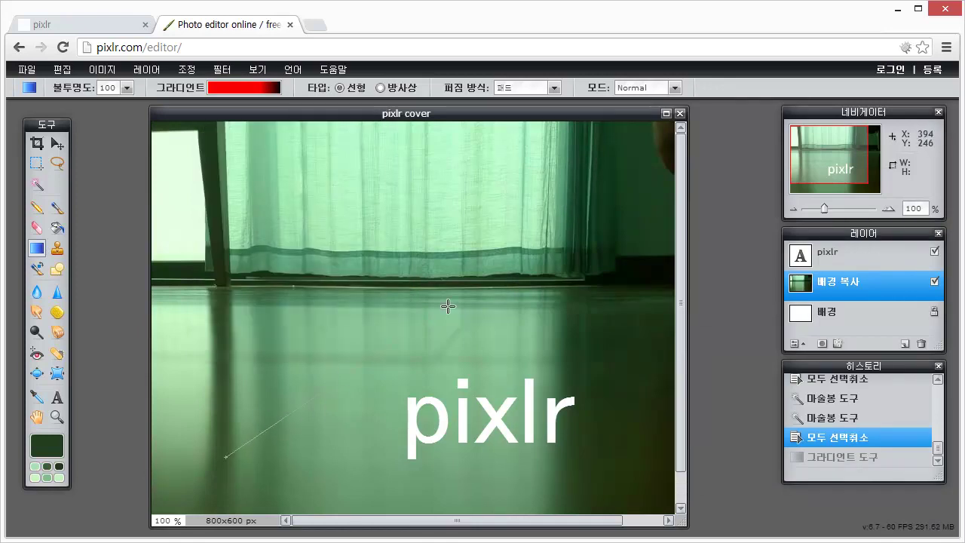
pyautogui.moveTo(225, 457); pyautogui.dragTo(560, 239)
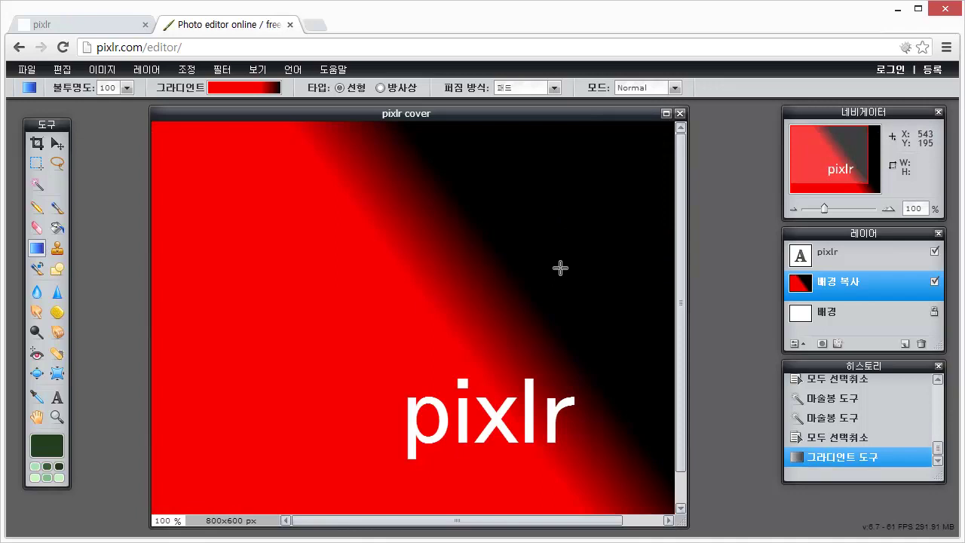
pyautogui.hotkey('ctrl', 'z')
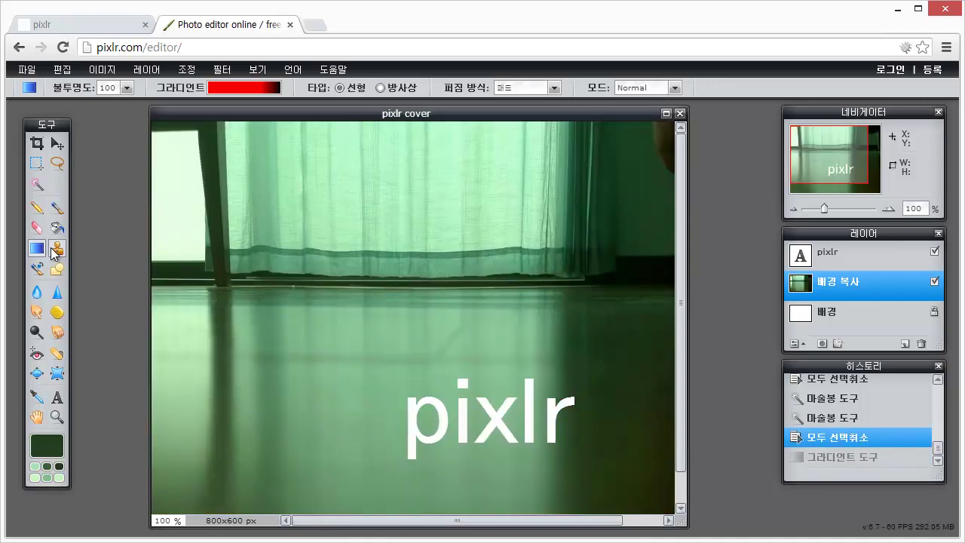
pyautogui.click(50, 247)
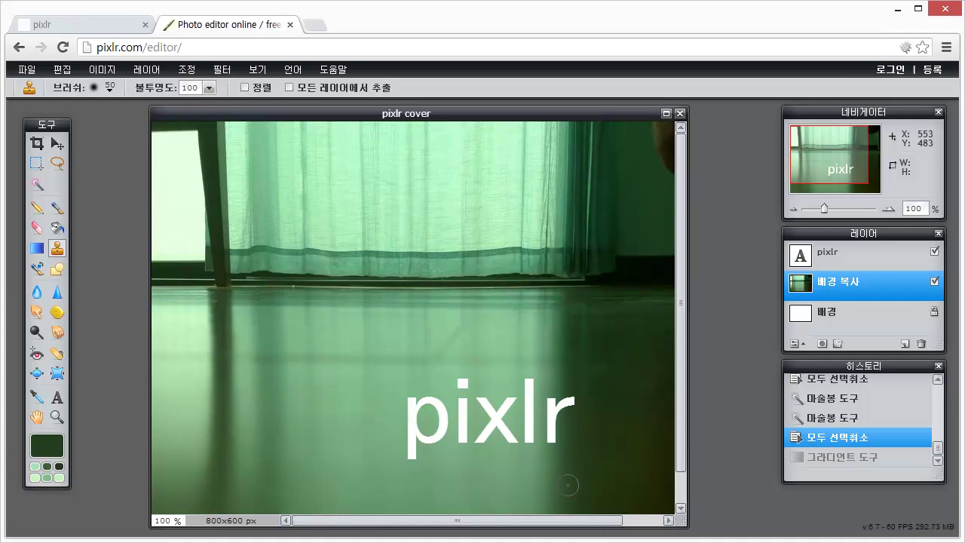
pyautogui.moveTo(580, 331)
pyautogui.mouseDown()
pyautogui.moveTo(551, 344)
pyautogui.moveTo(581, 327)
pyautogui.moveTo(585, 363)
pyautogui.moveTo(551, 327)
pyautogui.moveTo(543, 339)
pyautogui.moveTo(530, 323)
pyautogui.moveTo(573, 318)
pyautogui.moveTo(548, 308)
pyautogui.moveTo(539, 321)
pyautogui.moveTo(579, 312)
pyautogui.moveTo(620, 324)
pyautogui.moveTo(548, 370)
pyautogui.moveTo(538, 299)
pyautogui.moveTo(616, 306)
pyautogui.moveTo(645, 361)
pyautogui.moveTo(527, 367)
pyautogui.moveTo(564, 301)
pyautogui.moveTo(618, 323)
pyautogui.moveTo(584, 369)
pyautogui.mouseUp()
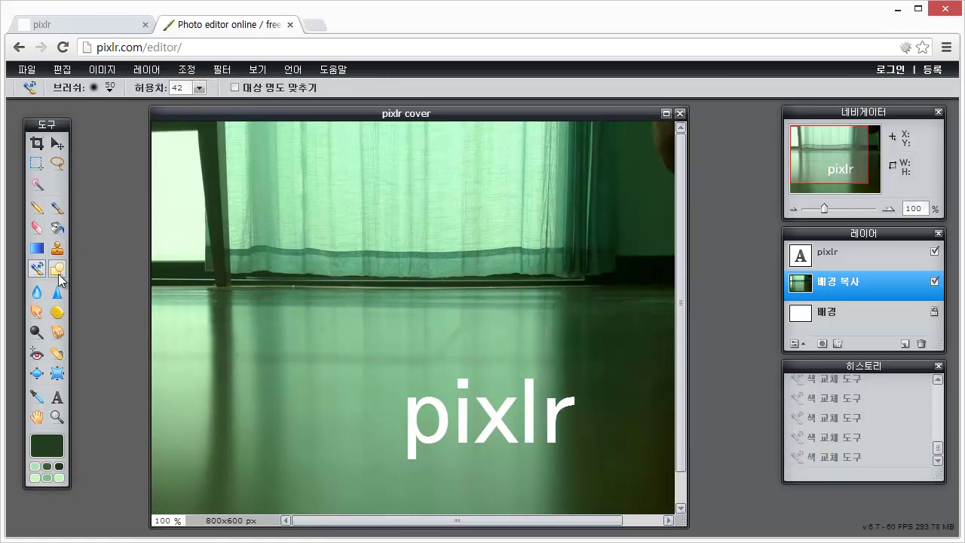
pyautogui.click(59, 276)
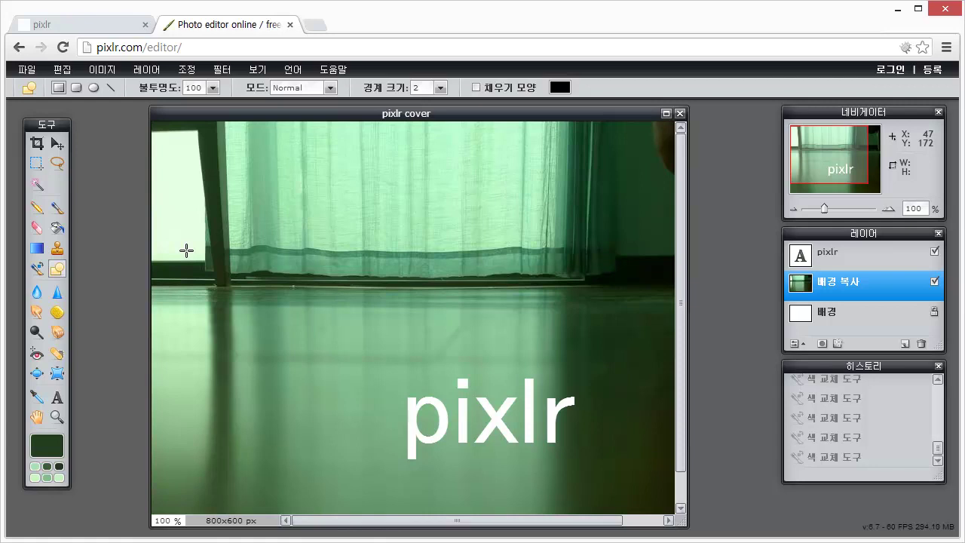
pyautogui.moveTo(173, 236); pyautogui.dragTo(320, 352)
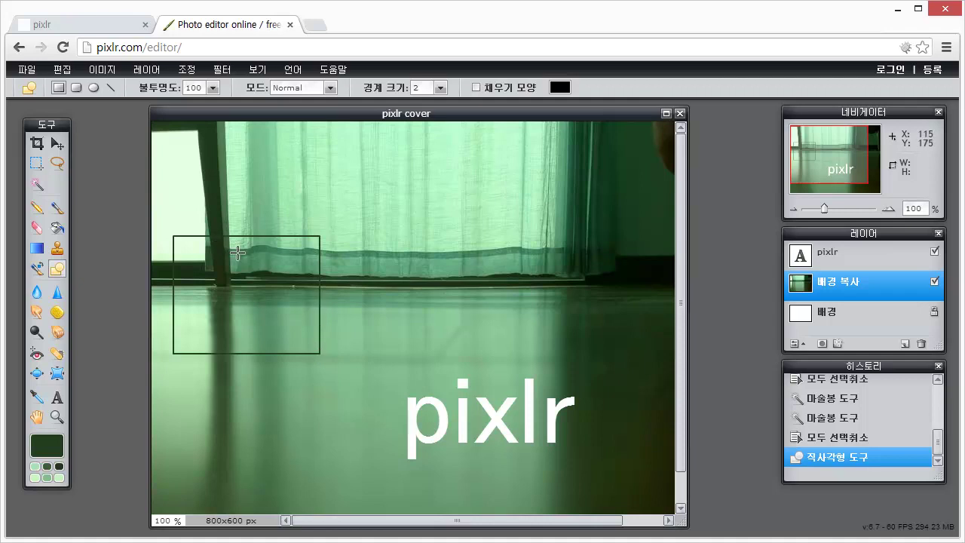
pyautogui.click(516, 89)
pyautogui.moveTo(405, 178); pyautogui.dragTo(569, 286)
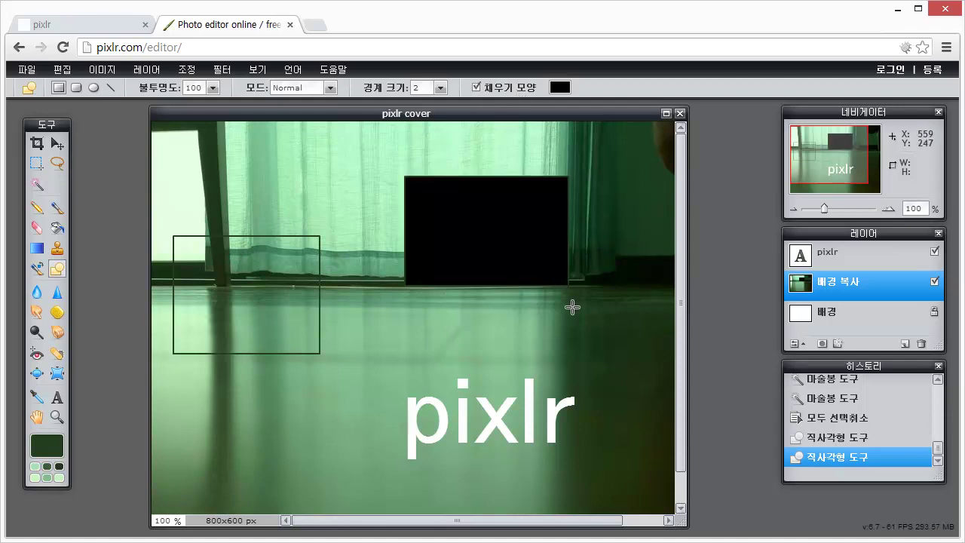
pyautogui.click(558, 88)
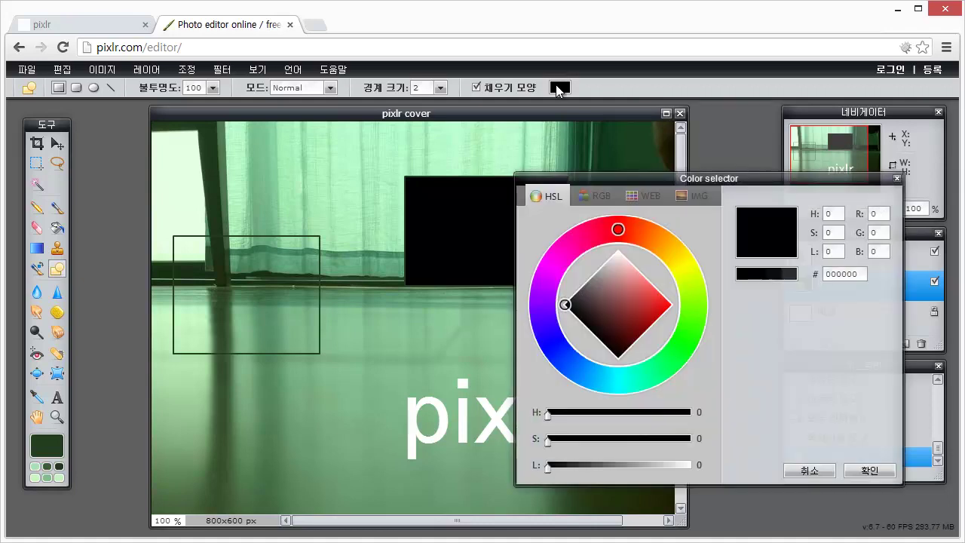
pyautogui.click(683, 258)
pyautogui.click(690, 196)
pyautogui.click(601, 247)
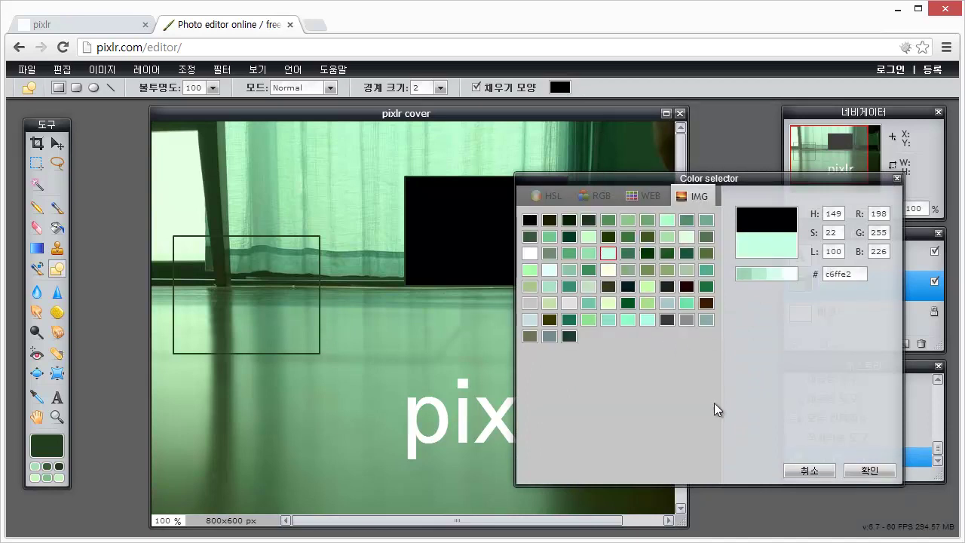
pyautogui.click(847, 470)
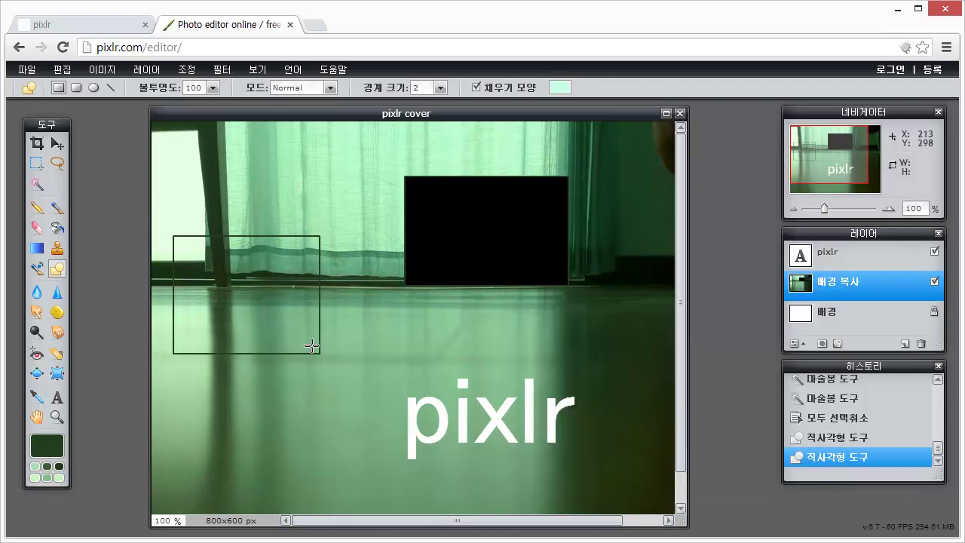
pyautogui.moveTo(310, 345); pyautogui.dragTo(391, 436)
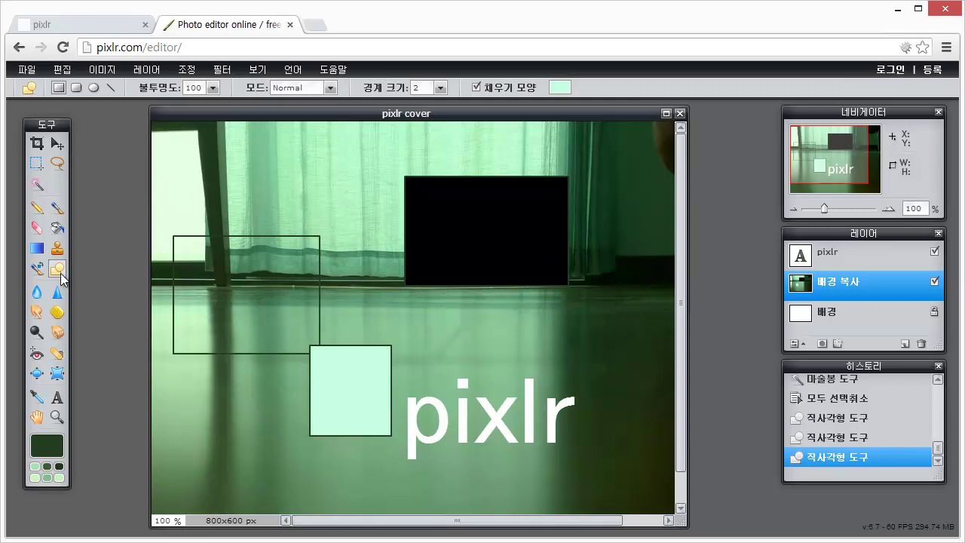
pyautogui.hotkey('ctrl', 'z')
pyautogui.hotkey('ctrl', 'z')
pyautogui.hotkey('ctrl', 'z')
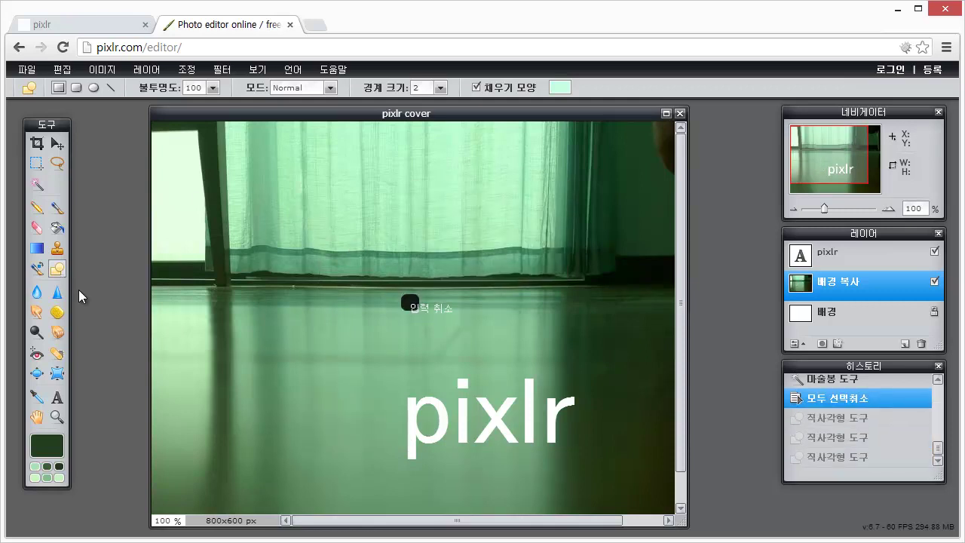
# Try the Blur, Smudge and Sponge tools by the chair leg, undoing each stroke.
pyautogui.click(38, 294)
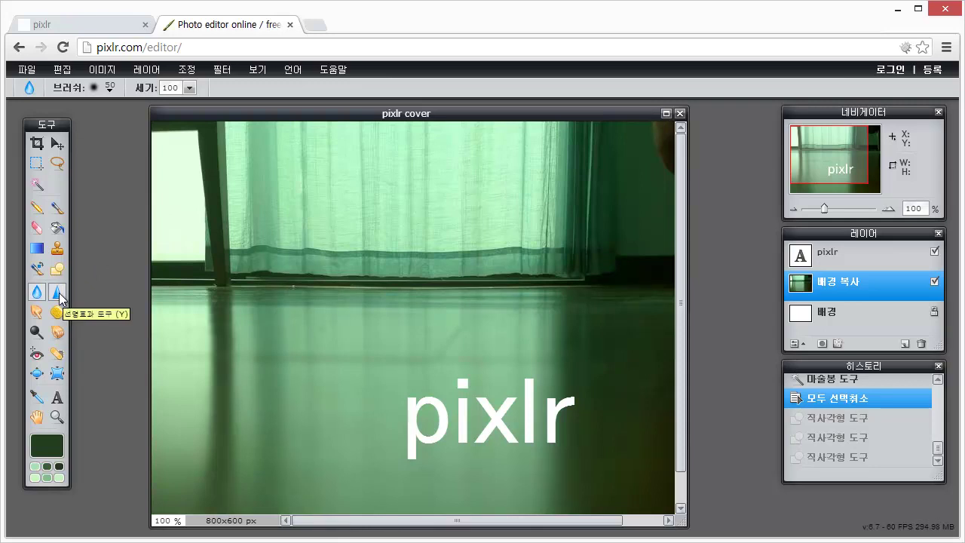
pyautogui.click(36, 312)
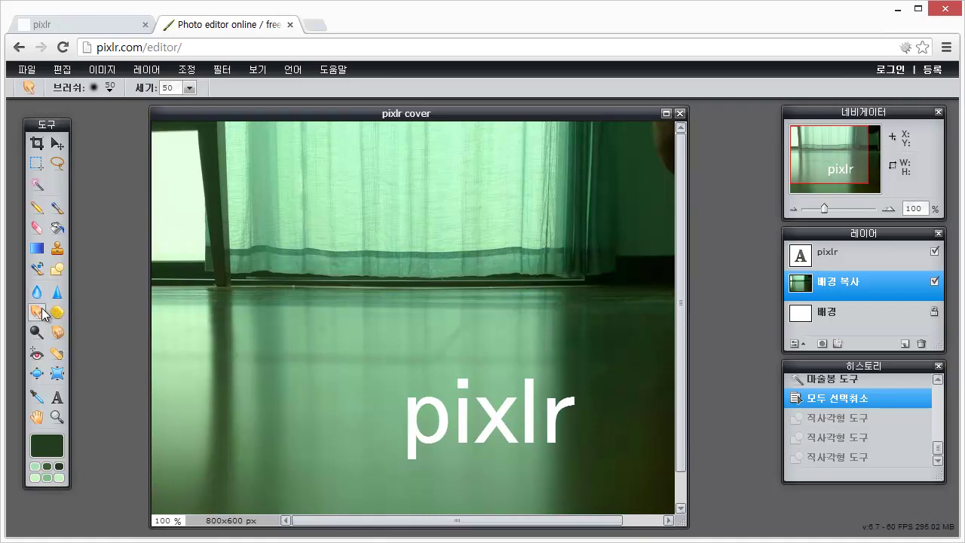
pyautogui.moveTo(227, 303)
pyautogui.mouseDown()
pyautogui.moveTo(215, 269)
pyautogui.moveTo(226, 253)
pyautogui.moveTo(243, 254)
pyautogui.moveTo(246, 272)
pyautogui.moveTo(302, 316)
pyautogui.mouseUp()
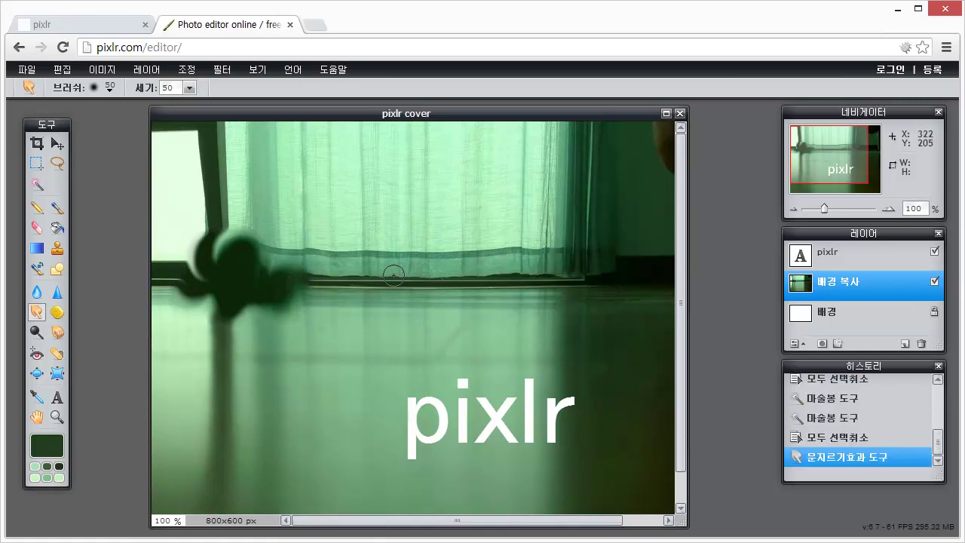
pyautogui.hotkey('ctrl', 'z')
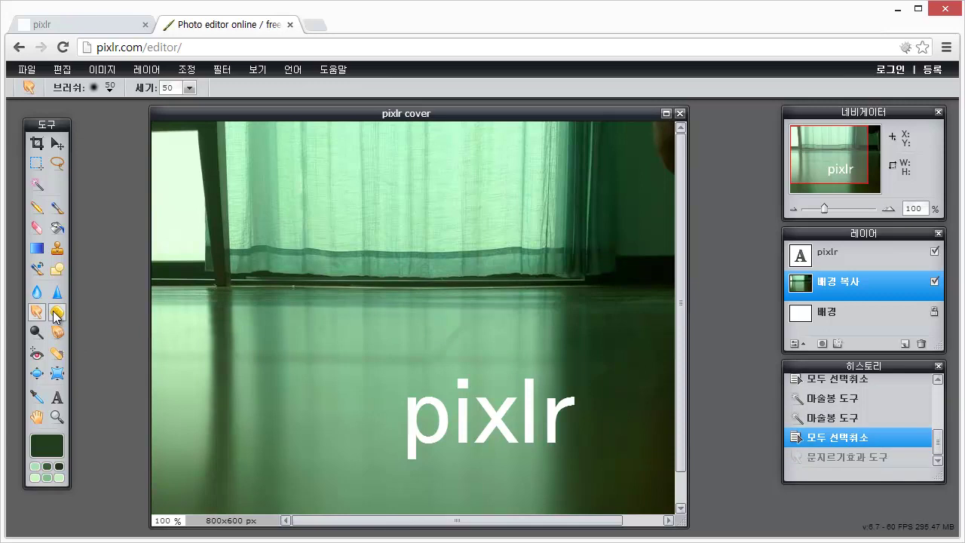
pyautogui.click(57, 312)
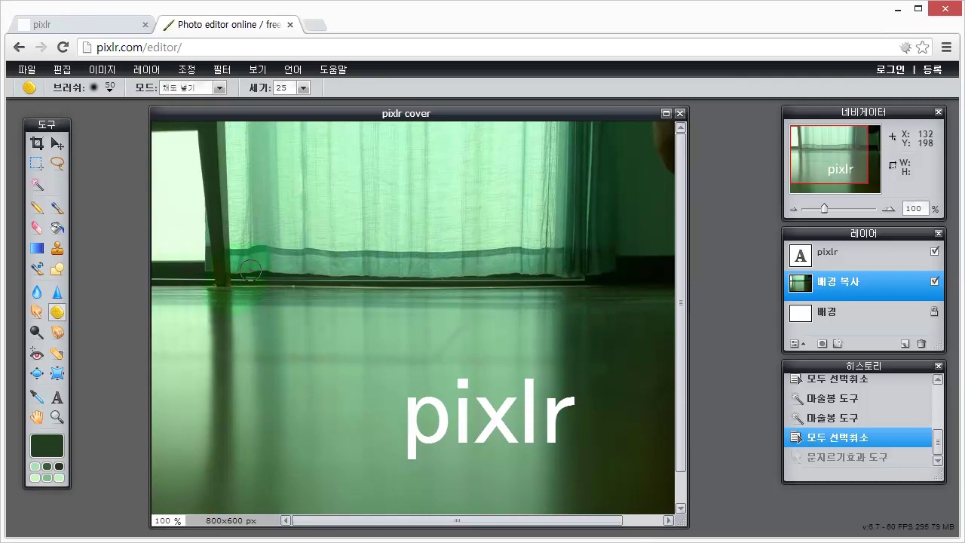
pyautogui.moveTo(245, 295); pyautogui.dragTo(256, 281)
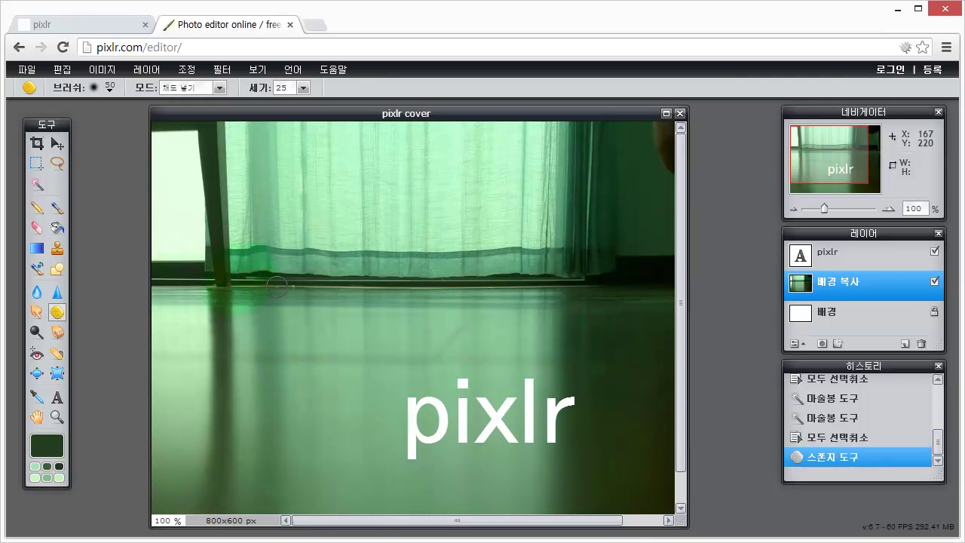
pyautogui.hotkey('ctrl', 'z')
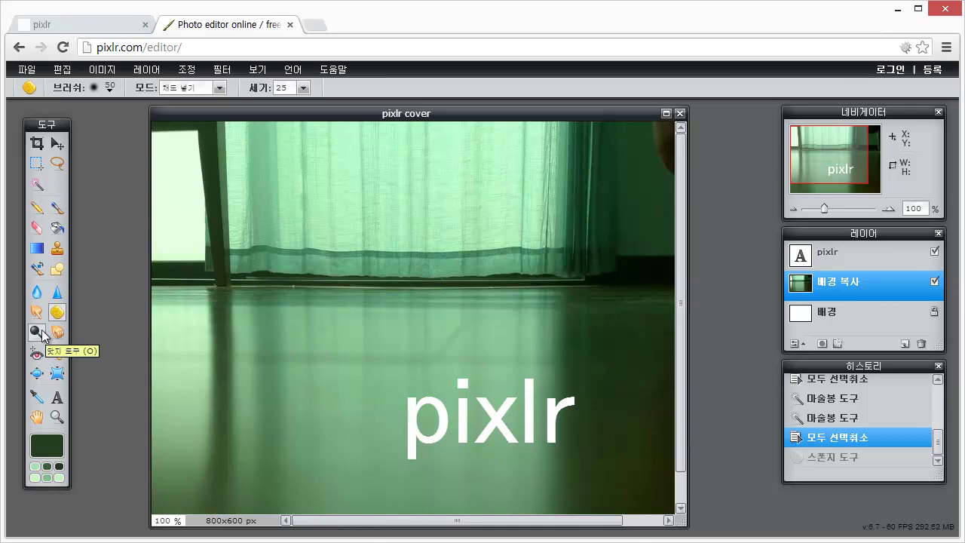
# Lighten the floor with a dodge stroke and darken around the chair leg with burn.
pyautogui.click(41, 333)
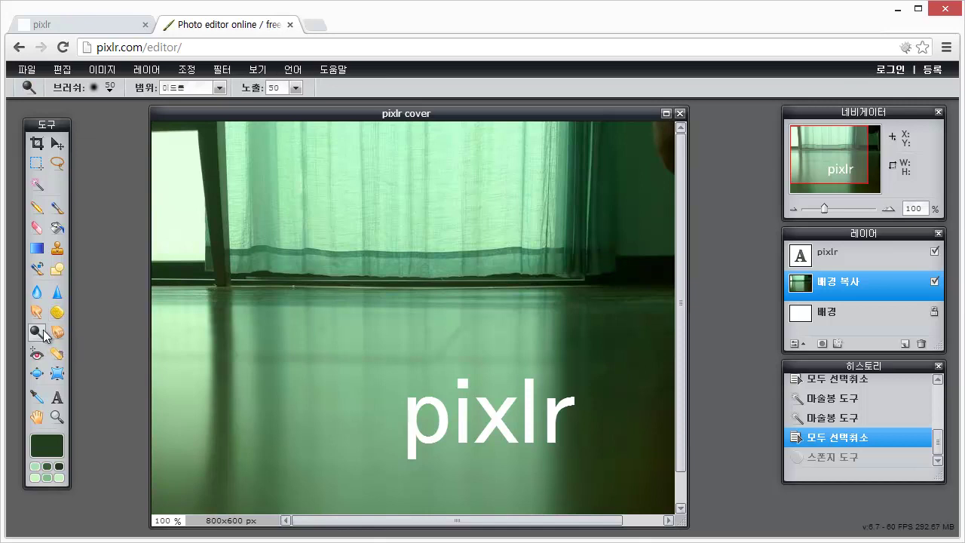
pyautogui.moveTo(215, 279); pyautogui.dragTo(161, 317)
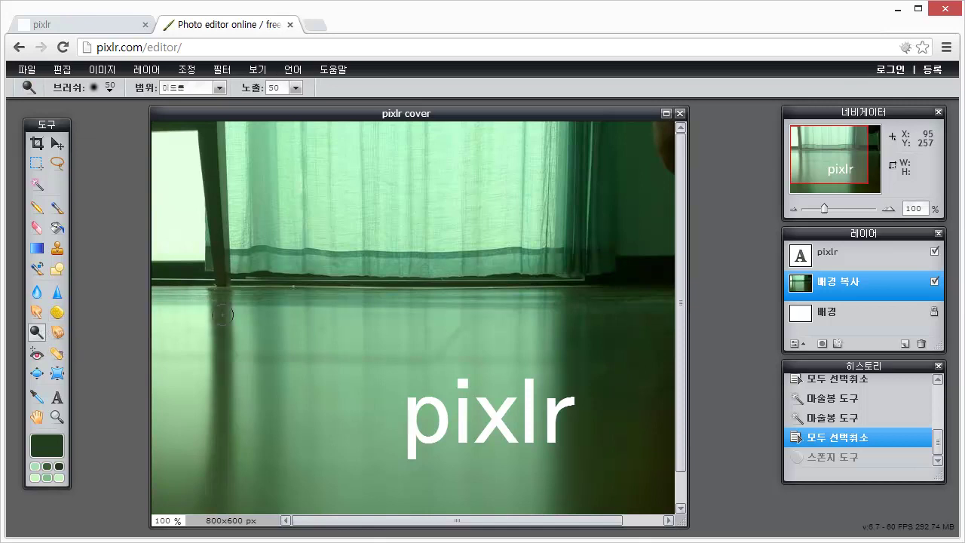
pyautogui.click(57, 334)
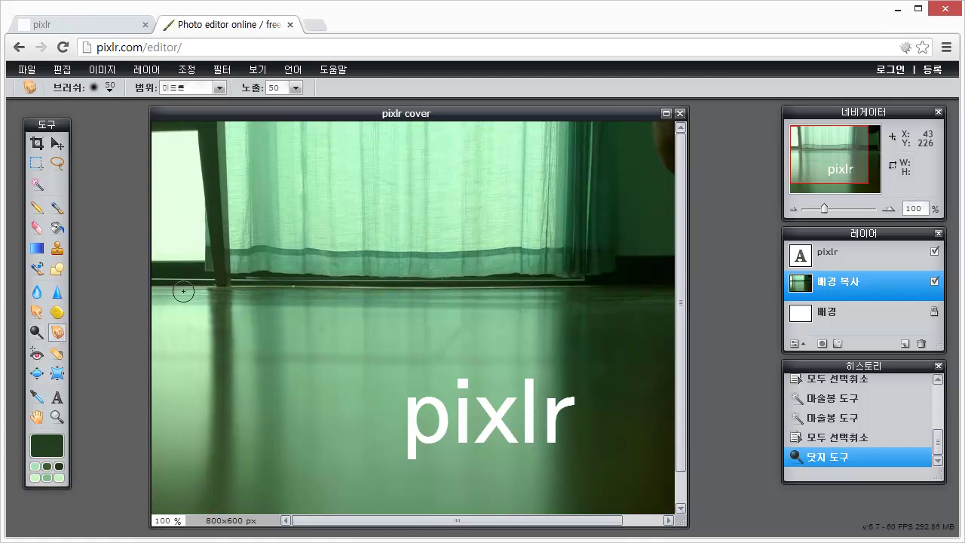
pyautogui.moveTo(222, 278)
pyautogui.mouseDown()
pyautogui.moveTo(214, 289)
pyautogui.moveTo(234, 262)
pyautogui.mouseUp()
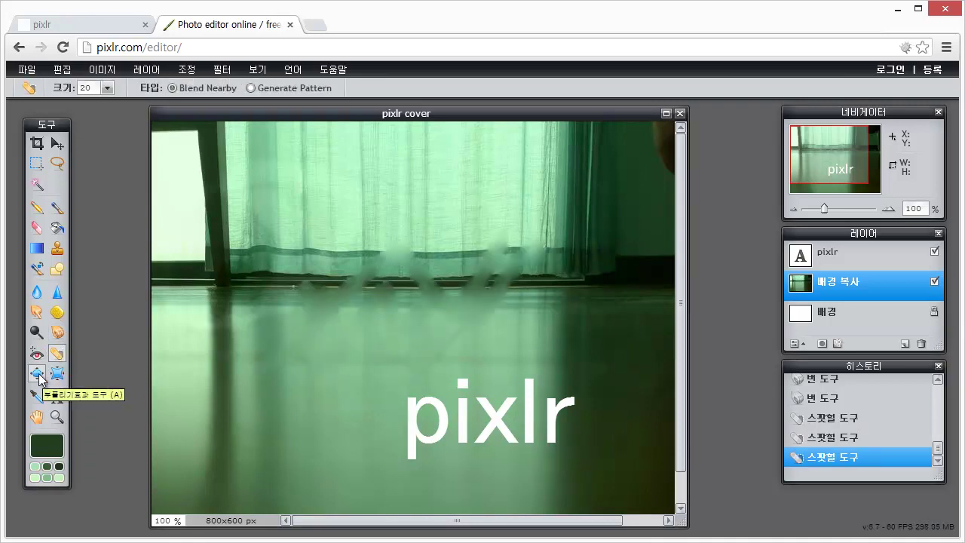
# Bloat the curtain's lower-left hem with a series of clicks and a rightward drag.
pyautogui.click(38, 374)
pyautogui.click(354, 305)
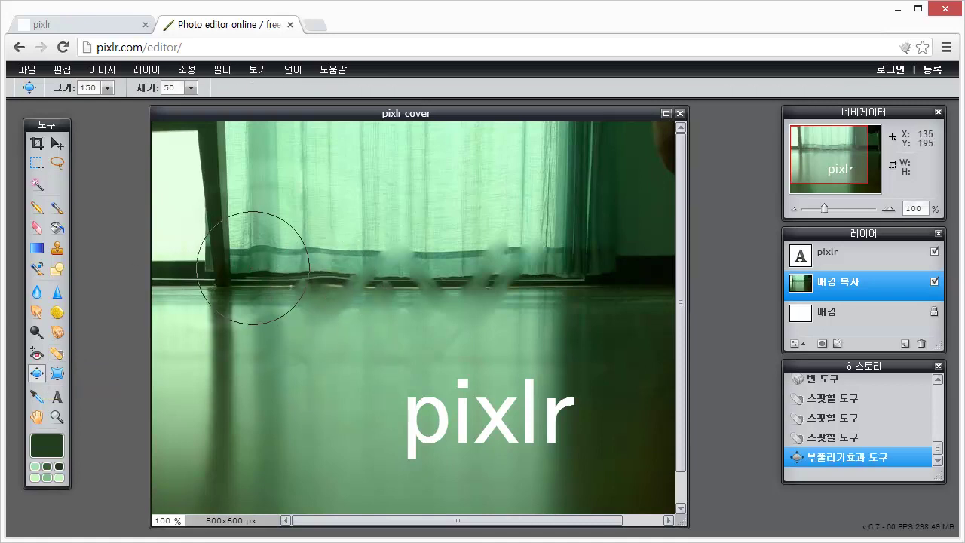
pyautogui.click(295, 280)
pyautogui.click(286, 264)
pyautogui.click(273, 252)
pyautogui.click(264, 239)
pyautogui.moveTo(264, 240)
pyautogui.mouseDown()
pyautogui.moveTo(291, 214)
pyautogui.moveTo(362, 278)
pyautogui.moveTo(344, 230)
pyautogui.moveTo(318, 231)
pyautogui.moveTo(291, 291)
pyautogui.mouseUp()
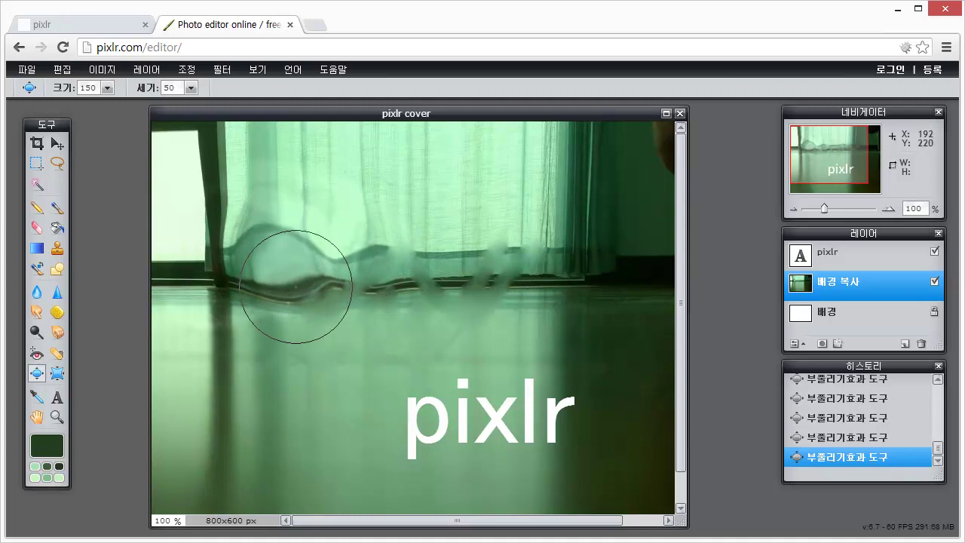
# Sample colours near the curtain pole, ending with a dark green from the floor.
pyautogui.click(34, 397)
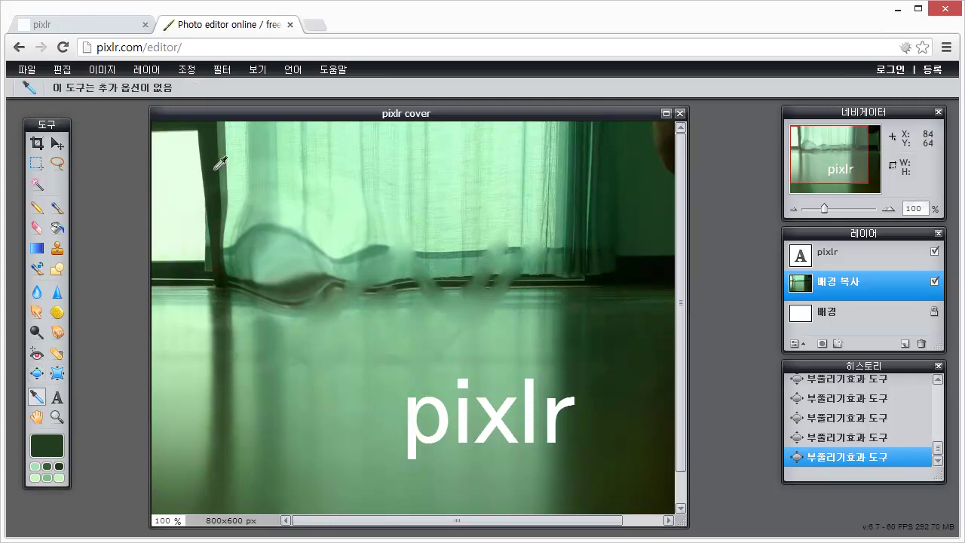
pyautogui.click(222, 235)
pyautogui.click(220, 165)
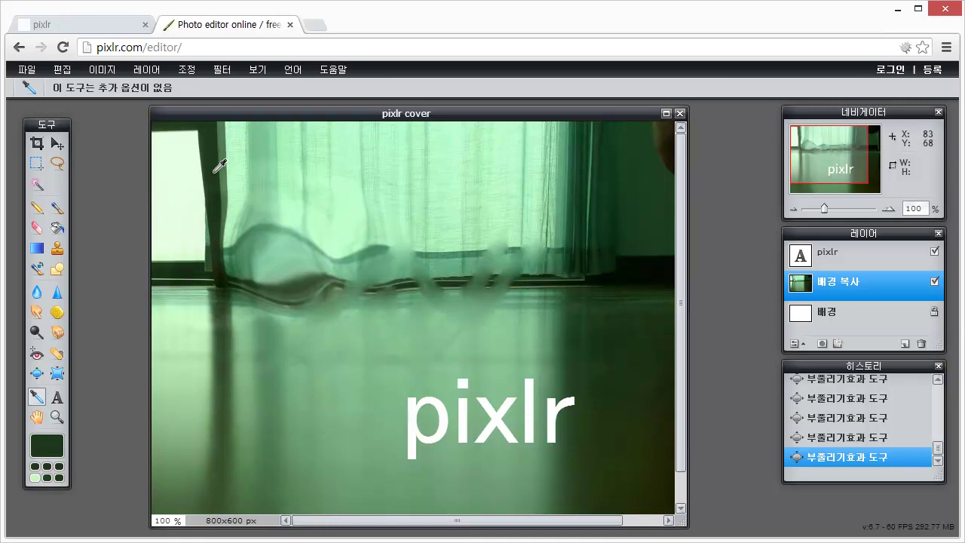
pyautogui.click(223, 336)
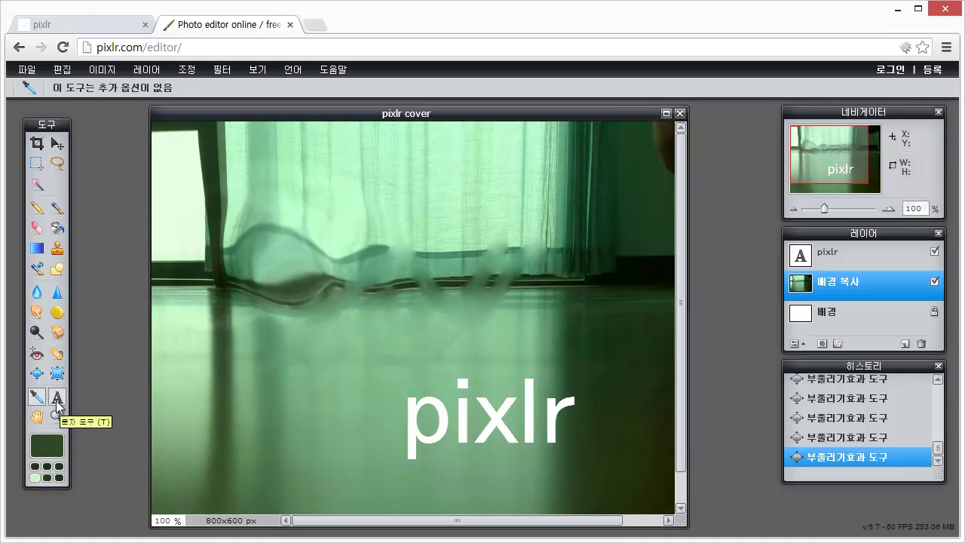
# Pan the view around the image with the Hand tool.
pyautogui.click(36, 416)
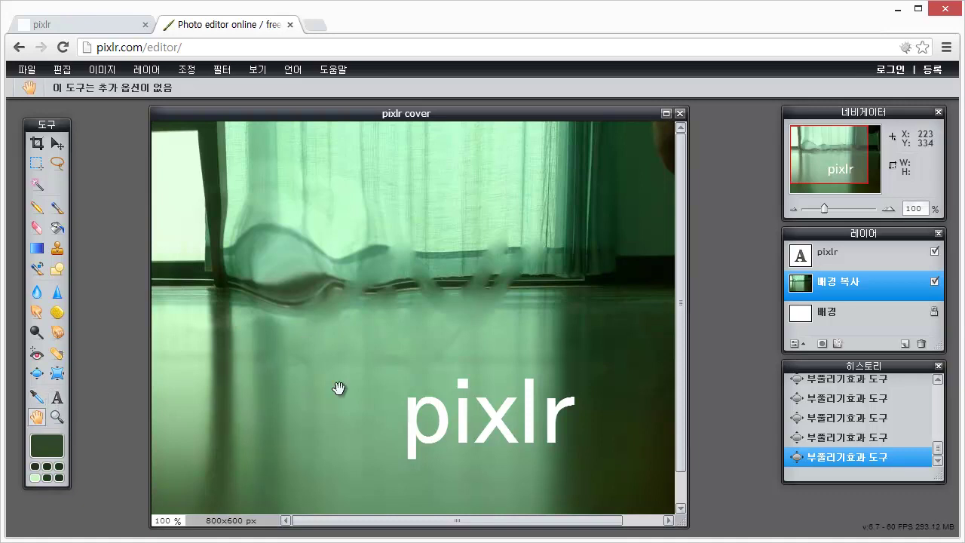
pyautogui.moveTo(424, 394)
pyautogui.mouseDown()
pyautogui.moveTo(381, 254)
pyautogui.moveTo(309, 357)
pyautogui.moveTo(527, 279)
pyautogui.moveTo(355, 250)
pyautogui.moveTo(540, 280)
pyautogui.moveTo(865, 164)
pyautogui.mouseUp()
pyautogui.moveTo(571, 236); pyautogui.dragTo(595, 230)
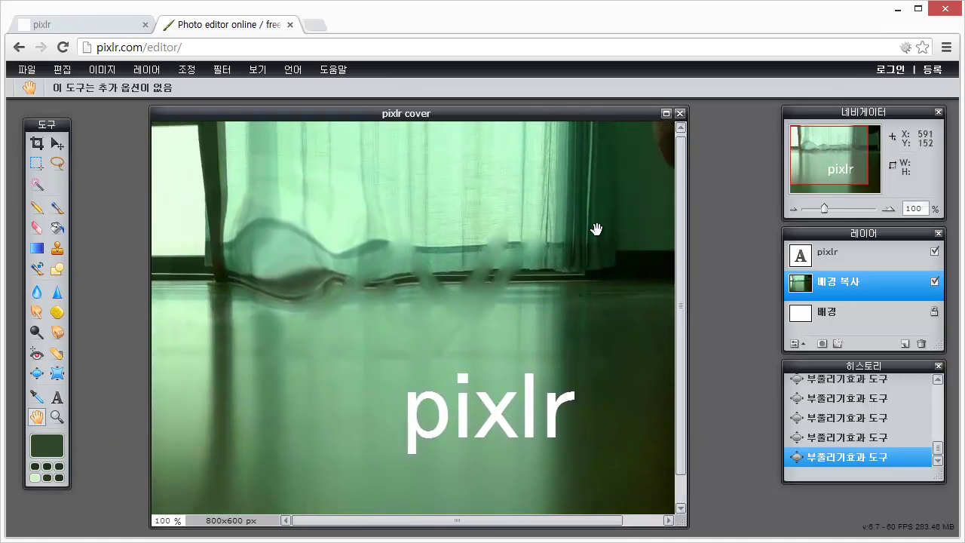
pyautogui.moveTo(599, 323); pyautogui.dragTo(362, 351)
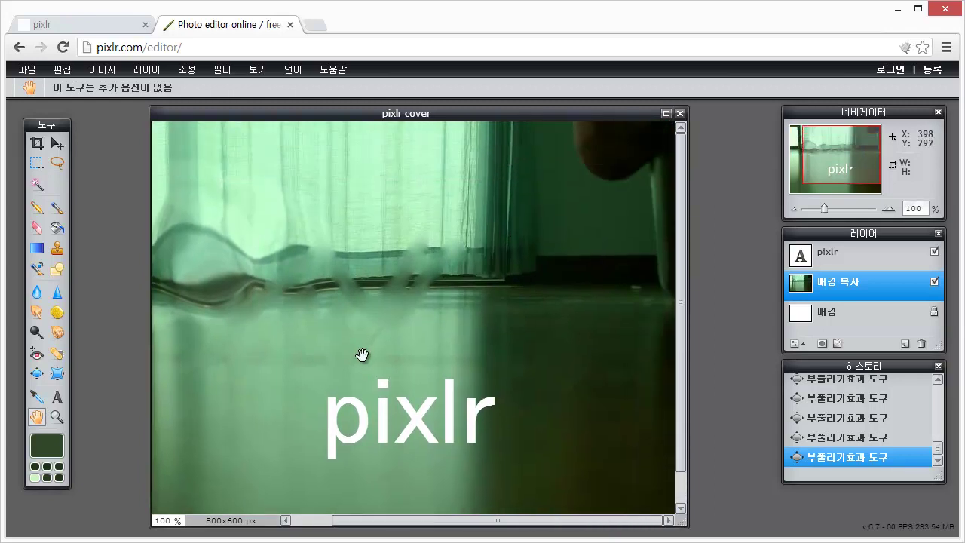
pyautogui.moveTo(830, 178)
pyautogui.mouseDown()
pyautogui.moveTo(585, 273)
pyautogui.moveTo(616, 284)
pyautogui.mouseUp()
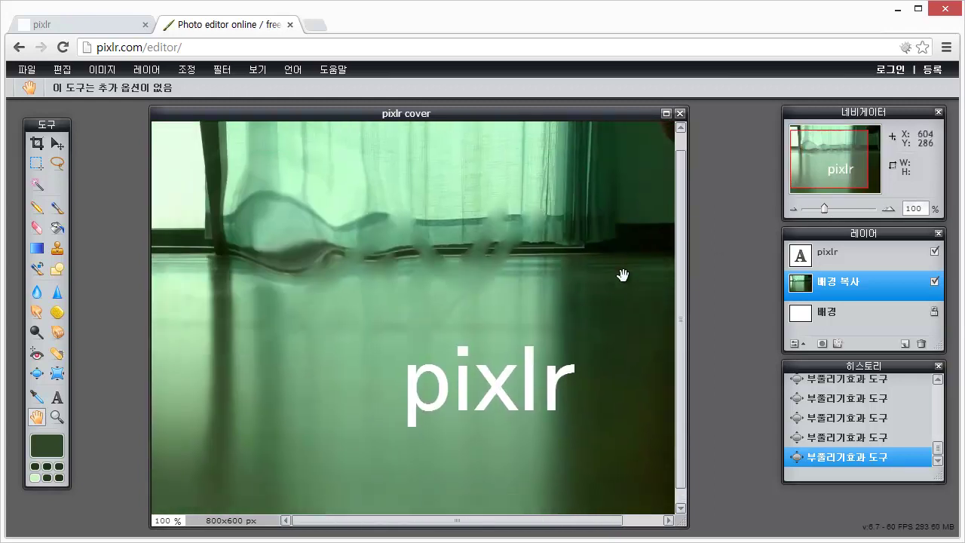
pyautogui.click(55, 397)
pyautogui.click(36, 417)
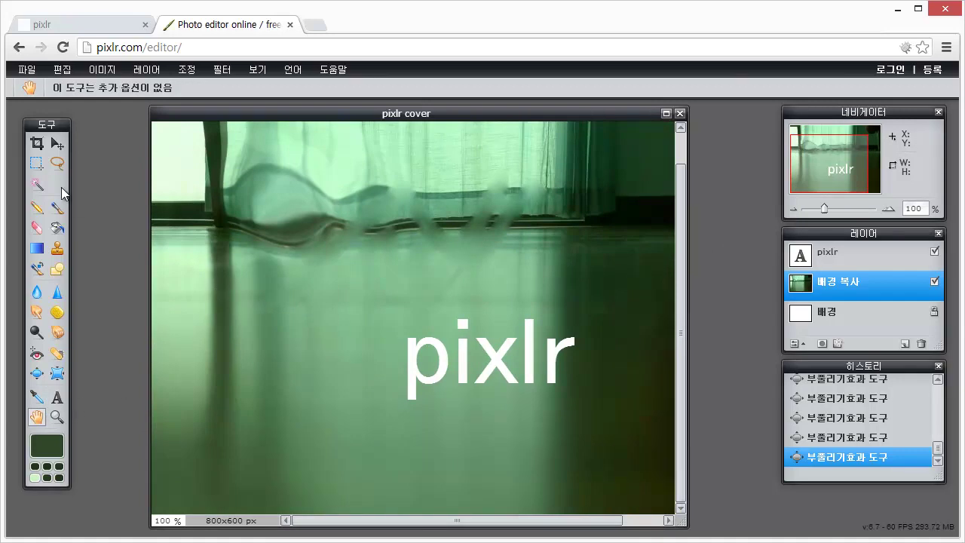
pyautogui.click(36, 143)
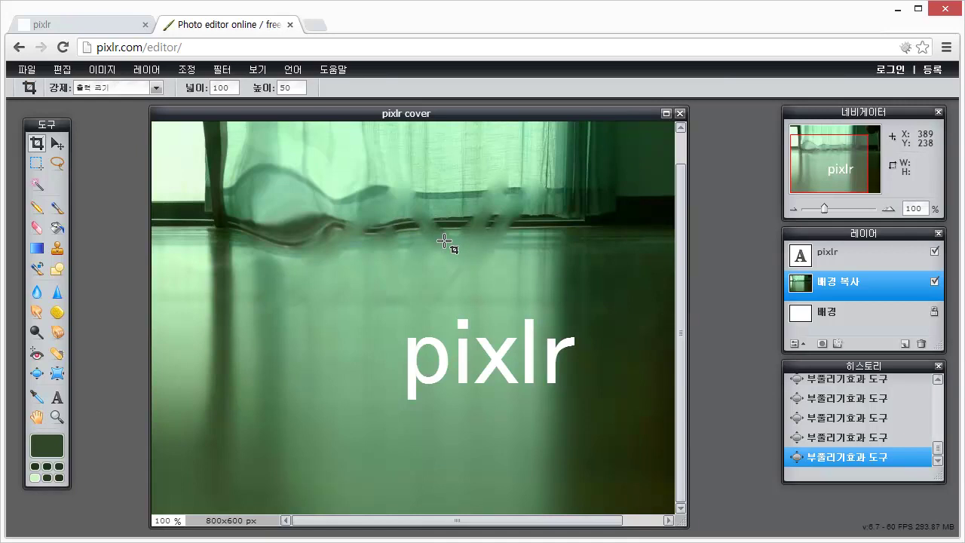
pyautogui.press('space')
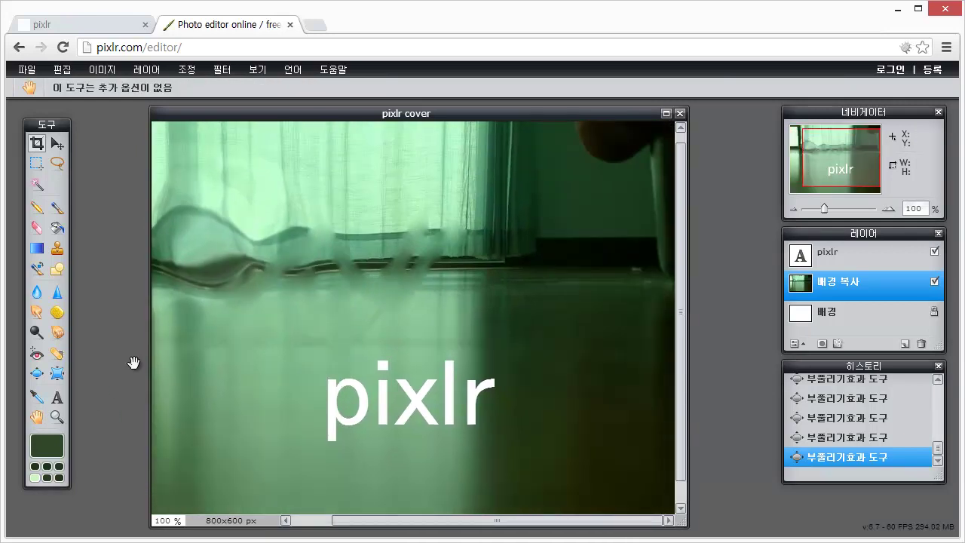
# Zoom into the lower-left curtain area up to 800%, then return to 100%.
pyautogui.click(56, 417)
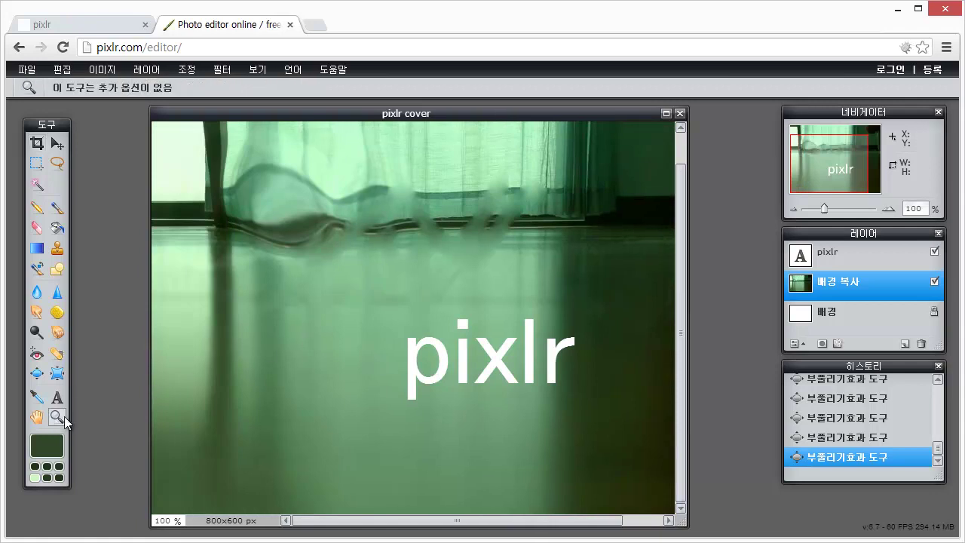
pyautogui.moveTo(276, 364); pyautogui.dragTo(438, 192)
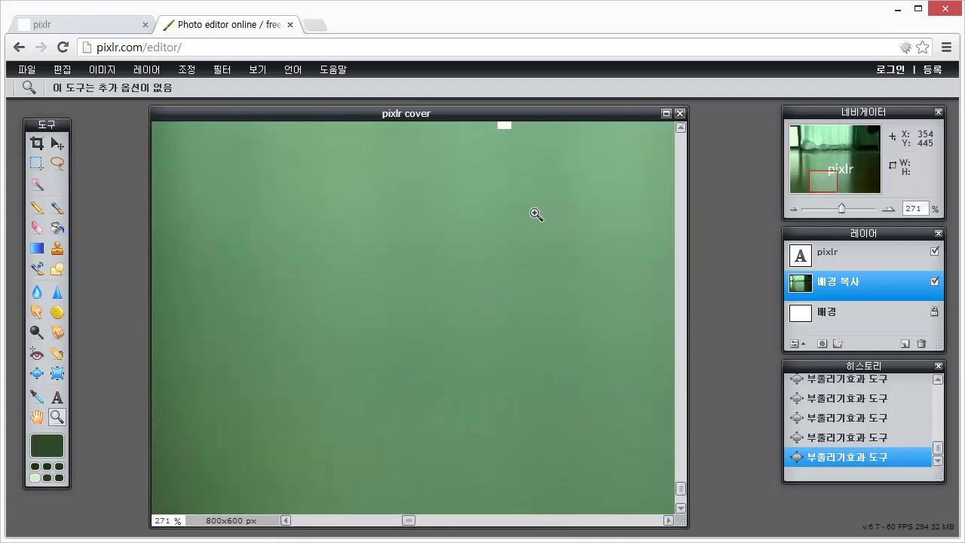
pyautogui.moveTo(535, 213); pyautogui.dragTo(404, 380)
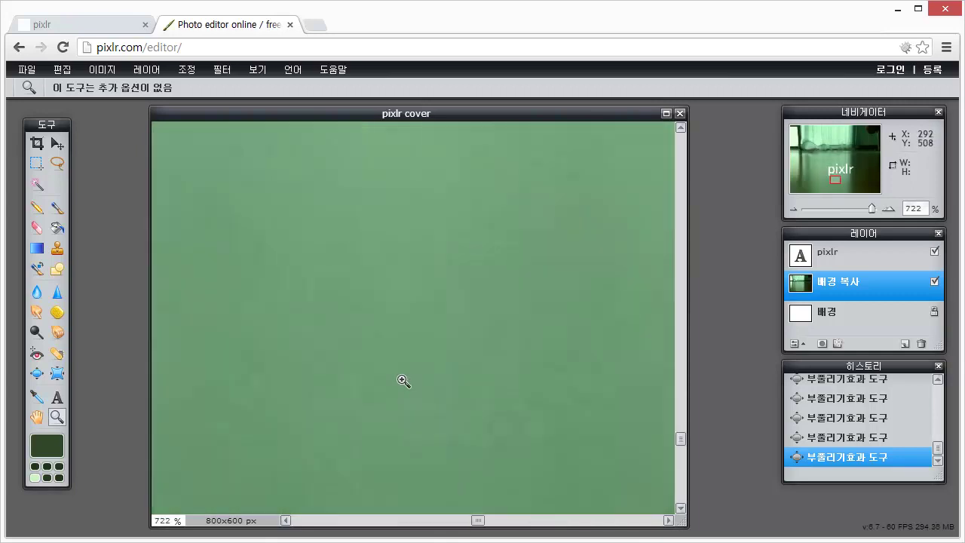
pyautogui.moveTo(377, 329); pyautogui.dragTo(415, 370)
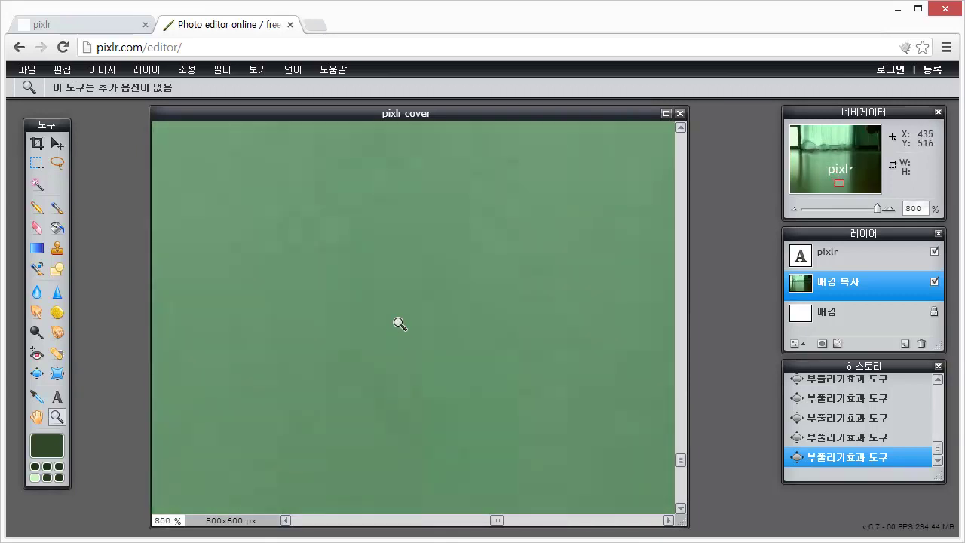
pyautogui.moveTo(399, 324); pyautogui.dragTo(446, 378)
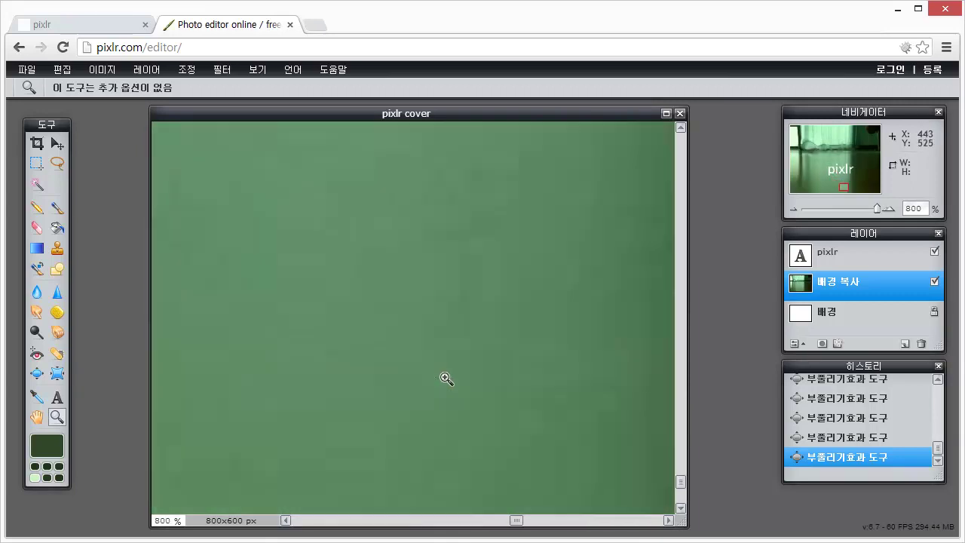
pyautogui.doubleClick(58, 418)
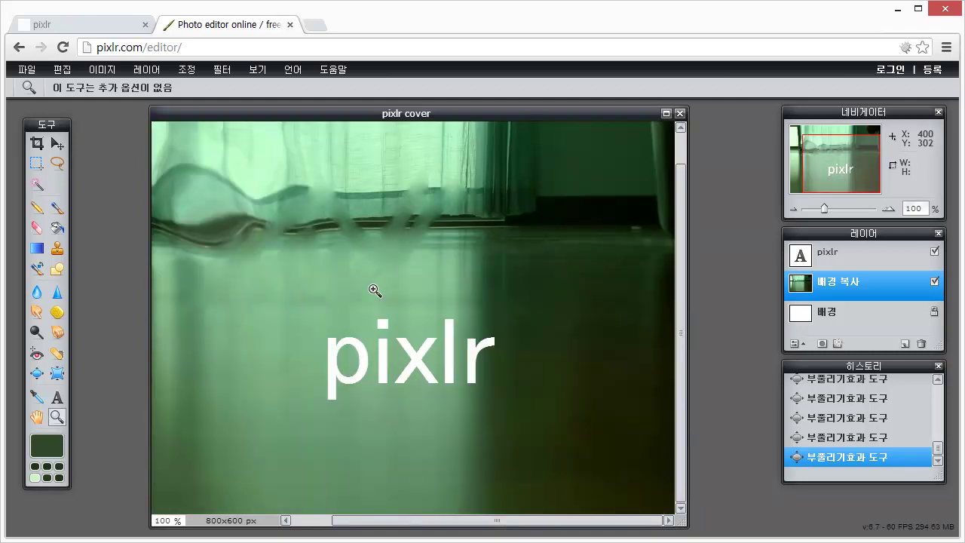
# Undo the bloat distortions on the curtain hem, restoring the original photo.
pyautogui.hotkey('ctrl', '+')
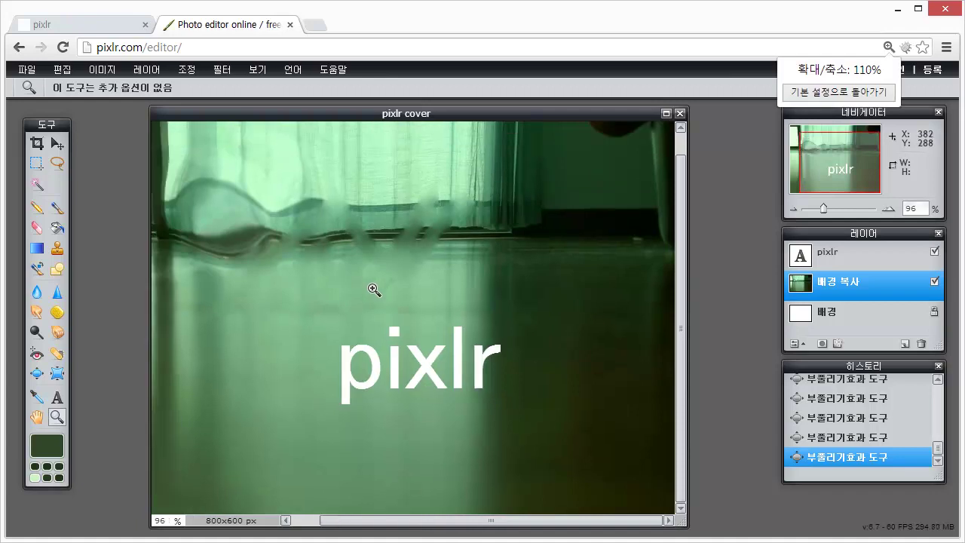
pyautogui.scroll(3, 374, 290)
pyautogui.scroll(1, 268, 321)
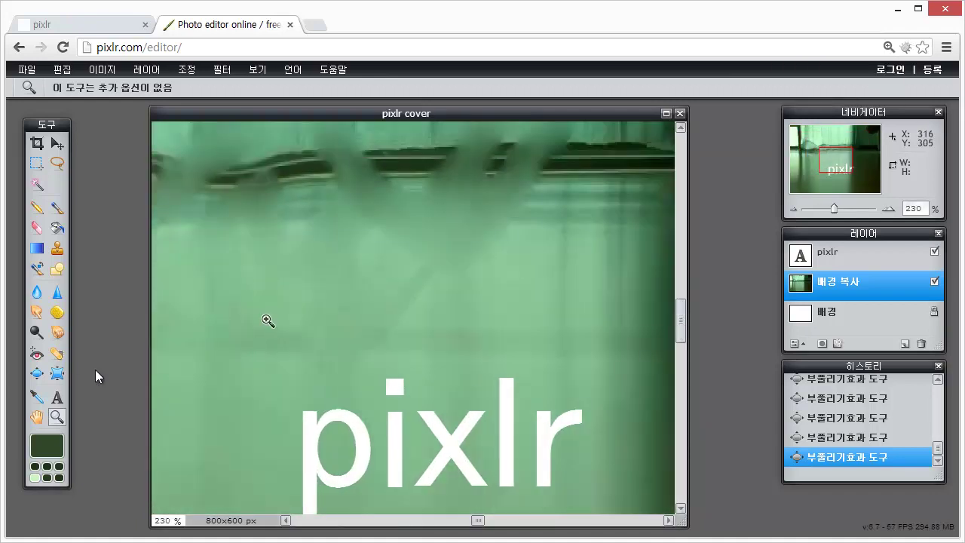
pyautogui.scroll(-2, 381, 320)
pyautogui.scroll(-2, 387, 312)
pyautogui.scroll(-2, 392, 284)
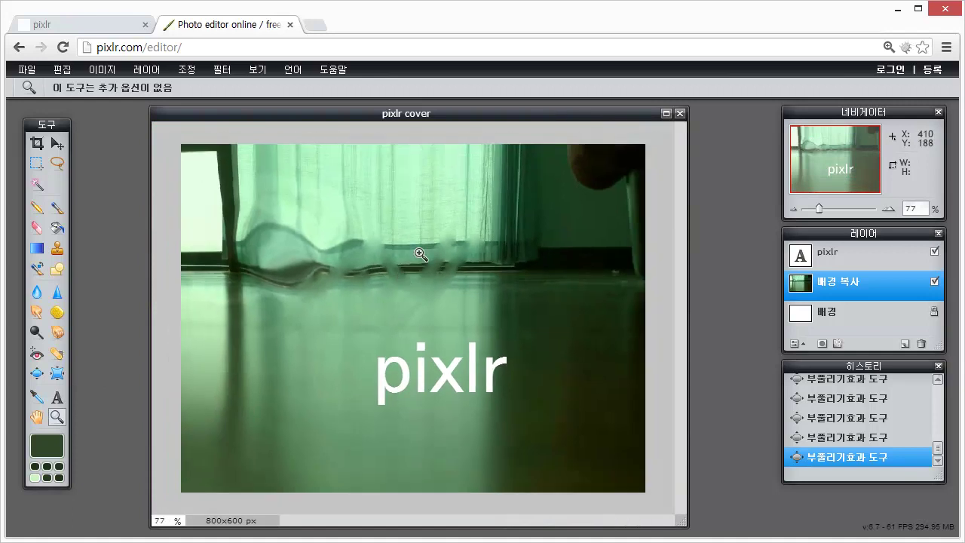
pyautogui.scroll(-1, 316, 252)
pyautogui.scroll(-1, 266, 272)
pyautogui.scroll(1, 280, 276)
pyautogui.scroll(2, 319, 282)
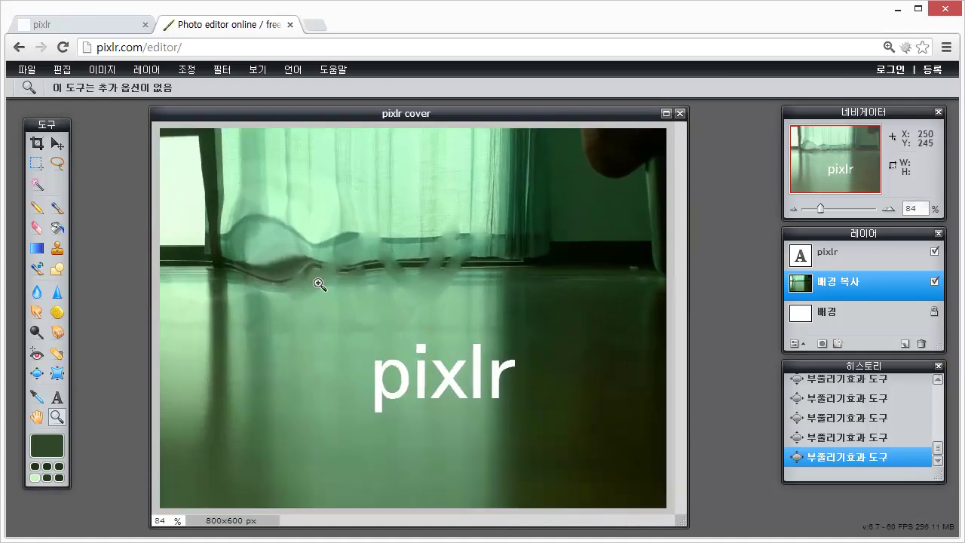
pyautogui.scroll(2, 327, 265)
pyautogui.scroll(2, 490, 256)
pyautogui.scroll(1, 493, 257)
pyautogui.scroll(-1, 495, 256)
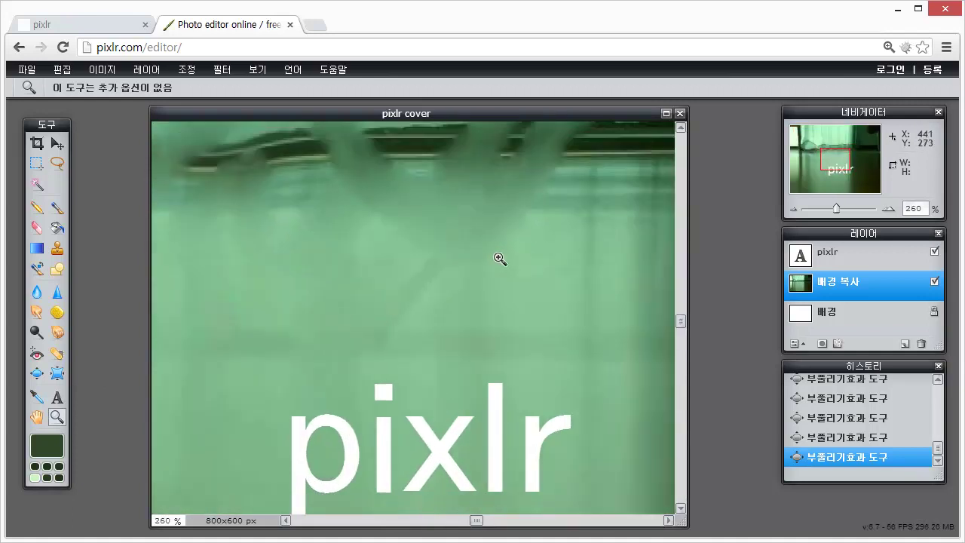
pyautogui.scroll(-1, 500, 258)
pyautogui.scroll(-1, 500, 259)
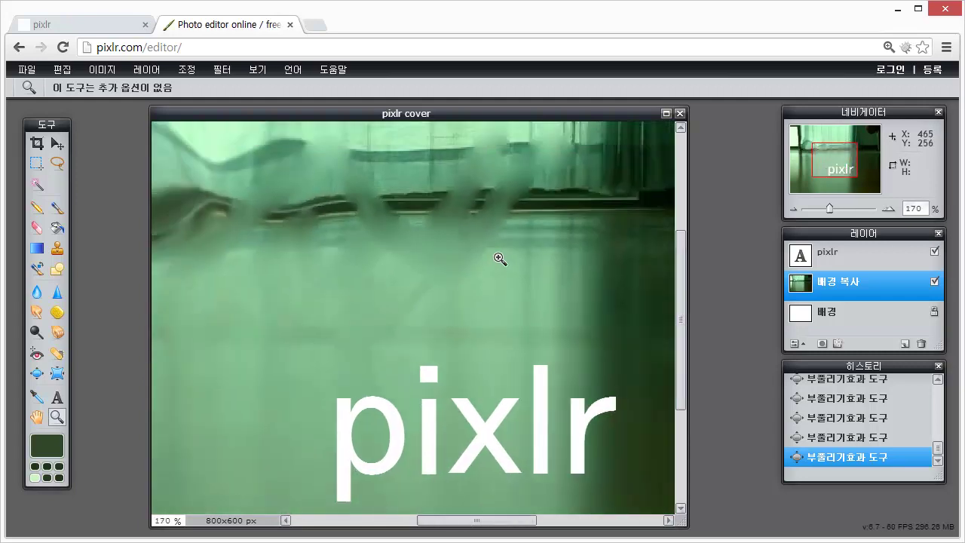
pyautogui.scroll(-2, 500, 259)
pyautogui.scroll(-2, 500, 259)
pyautogui.scroll(-1, 500, 256)
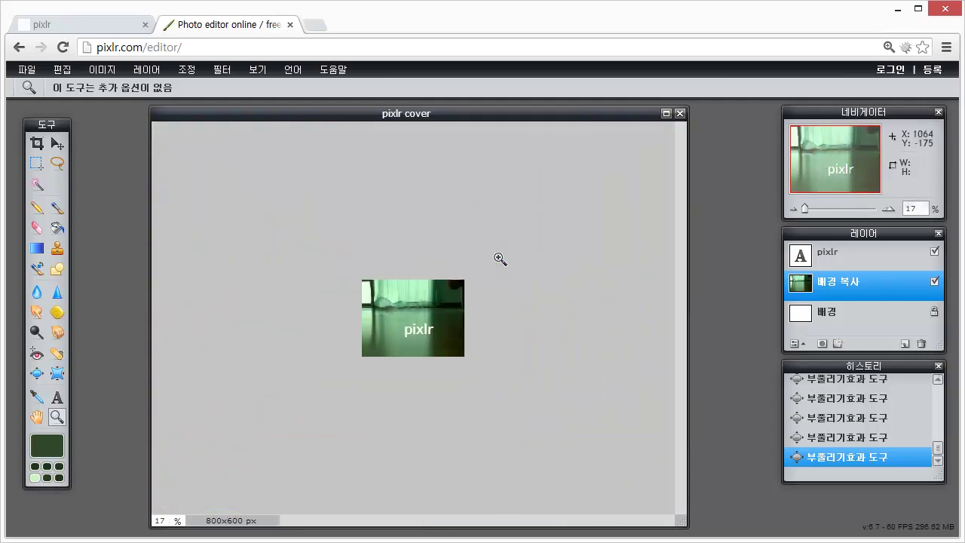
pyautogui.scroll(2, 500, 257)
pyautogui.scroll(1, 499, 275)
pyautogui.scroll(1, 498, 275)
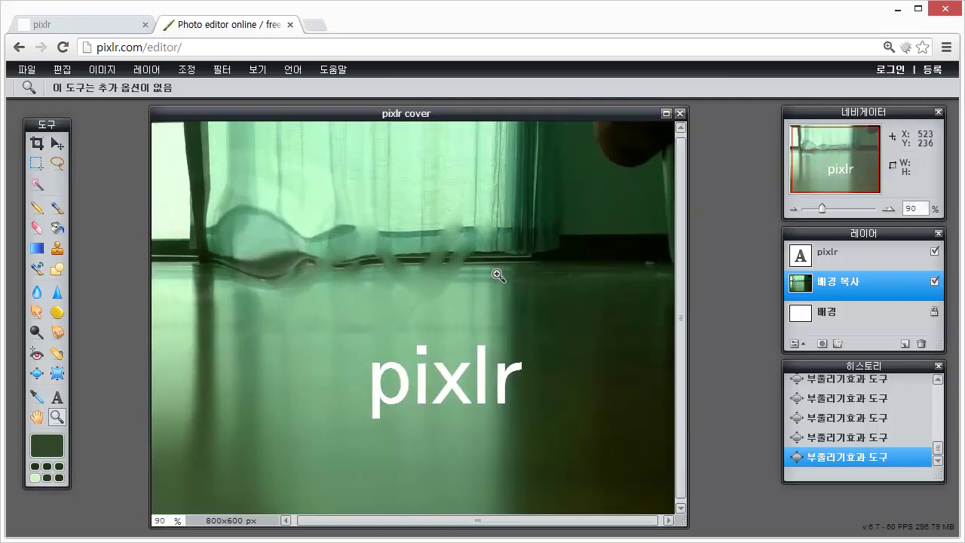
pyautogui.hotkey('ctrl', 'z')
pyautogui.hotkey('ctrl', 'z')
pyautogui.hotkey('ctrl', 'z')
pyautogui.hotkey('ctrl', 'z')
pyautogui.hotkey('ctrl', 'z')
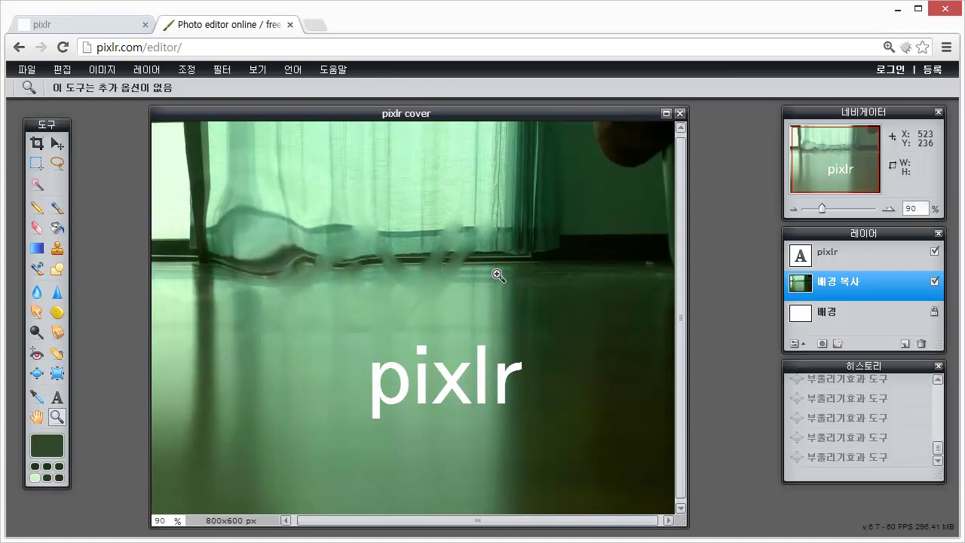
pyautogui.hotkey('ctrl', 'z')
pyautogui.hotkey('ctrl', 'z')
pyautogui.hotkey('ctrl', 'z')
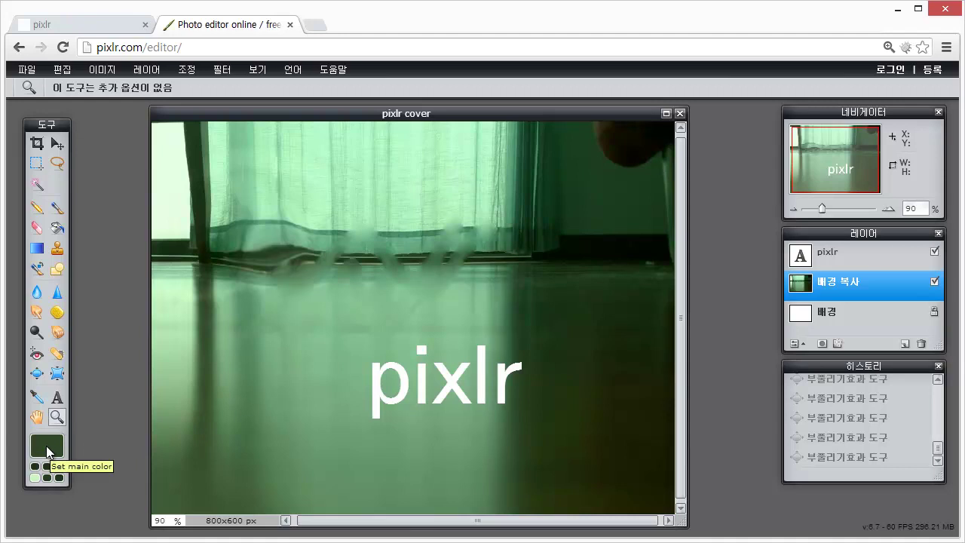
# Set the main colour to dark green #31492a and marquee a 533x319 rectangle across the photo's middle.
pyautogui.click(53, 445)
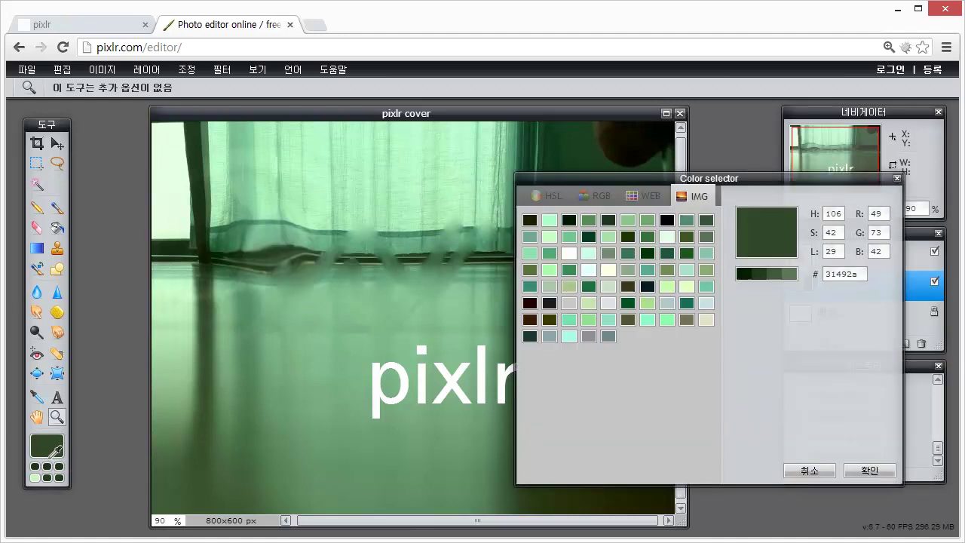
pyautogui.click(869, 471)
pyautogui.click(34, 164)
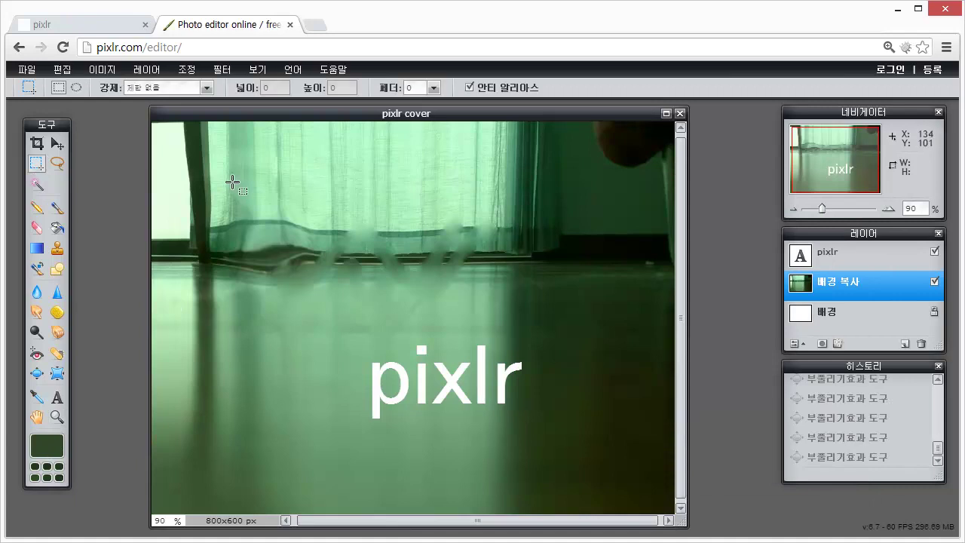
pyautogui.moveTo(234, 182); pyautogui.dragTo(595, 397)
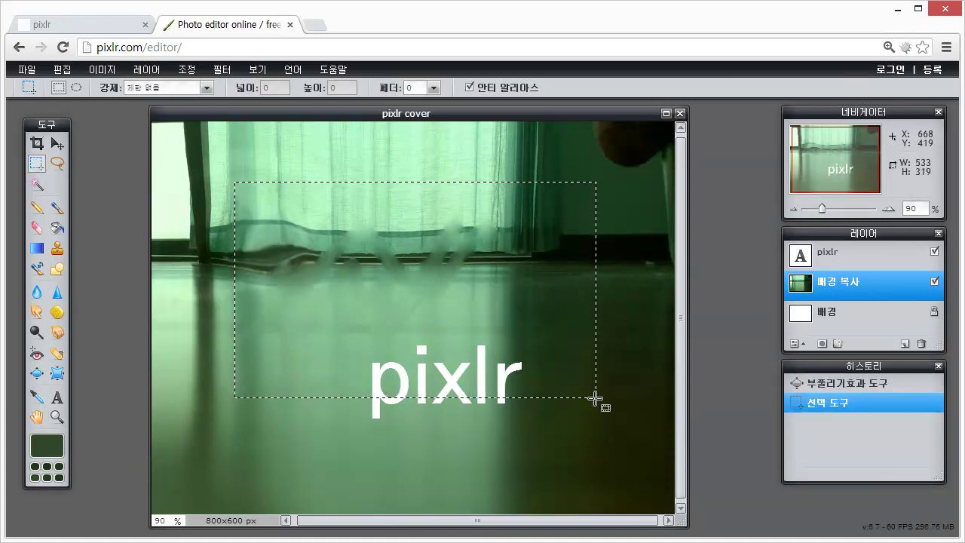
# Trial-delete the selection's contents three times, undoing each deletion so the image stays intact.
pyautogui.press('Delete')
pyautogui.hotkey('ctrl', 'z')
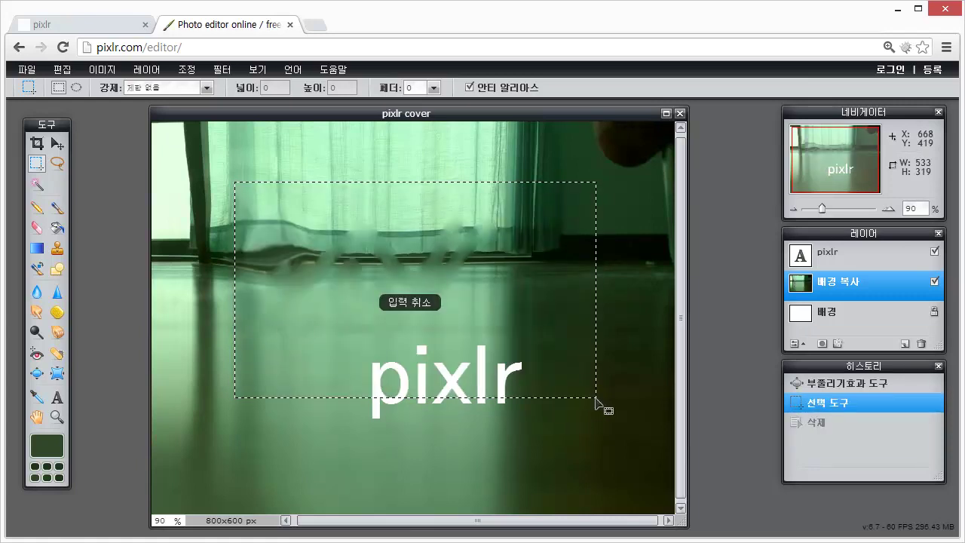
pyautogui.press('Delete')
pyautogui.hotkey('ctrl', 'z')
pyautogui.press('Delete')
pyautogui.hotkey('ctrl', 'z')
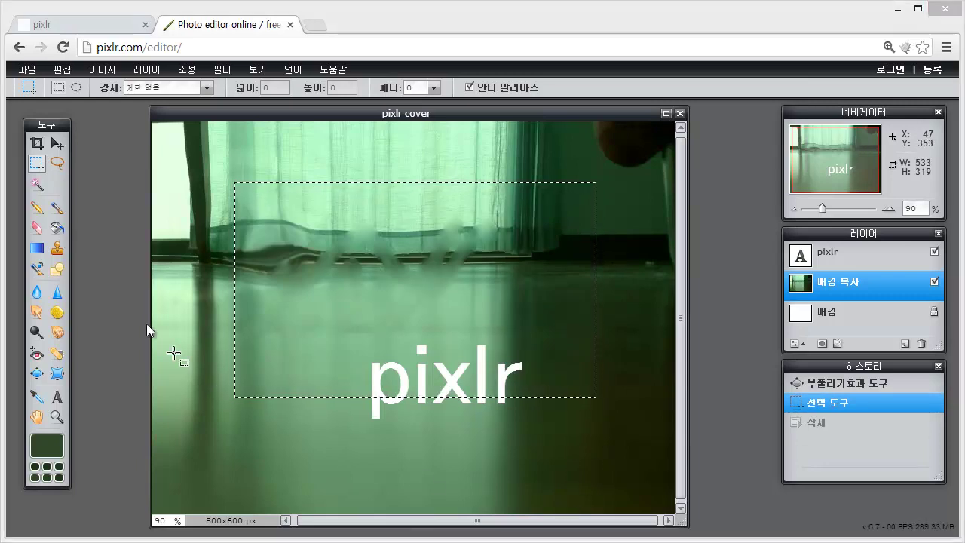
# Paint-bucket the cleared 533x319 selection solid dark green behind the white 'pixlr' text.
pyautogui.click(62, 232)
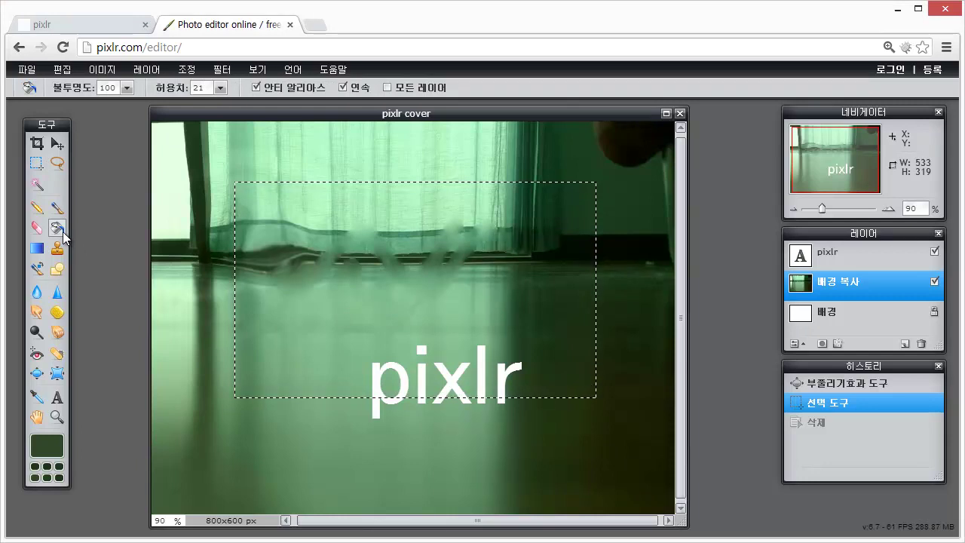
pyautogui.click(328, 283)
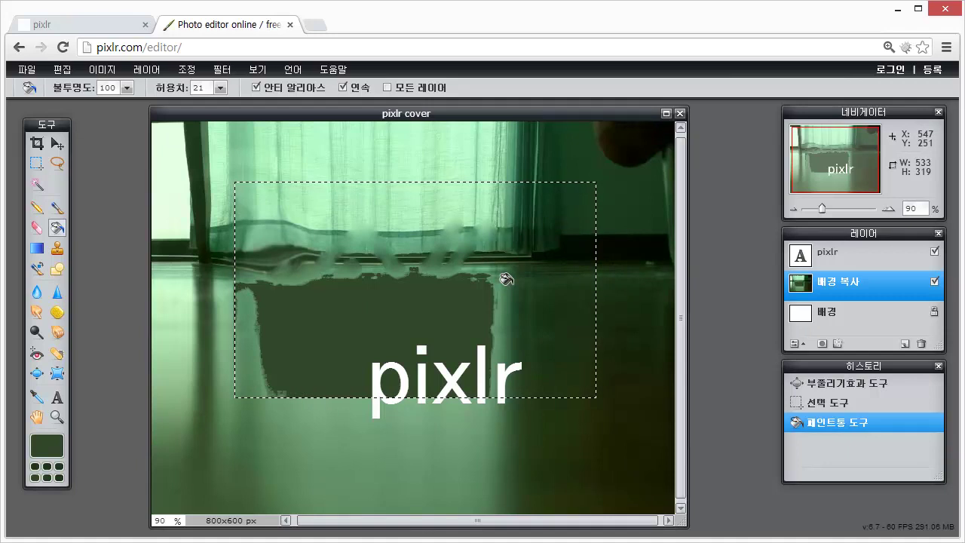
pyautogui.press('Delete')
pyautogui.click(506, 279)
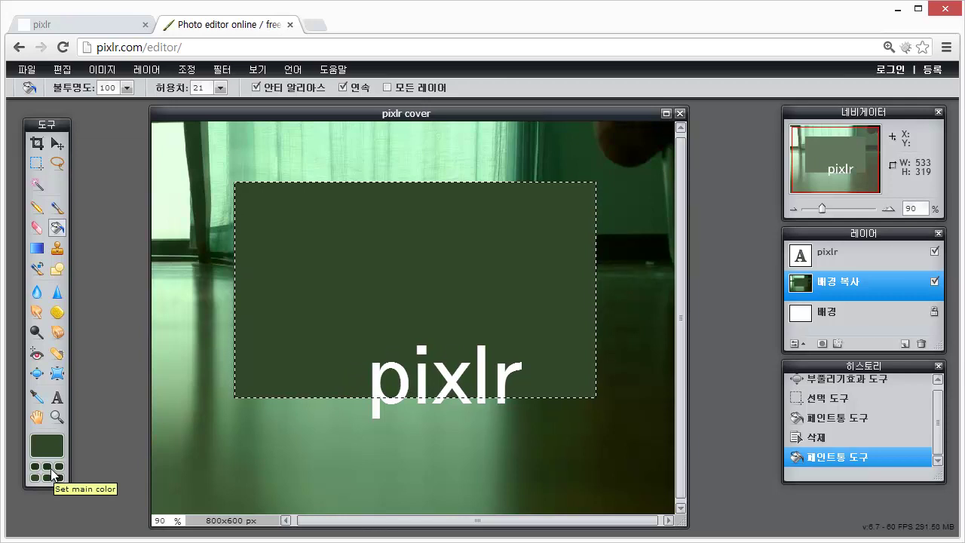
# Resample the main colour several times from the floor and colour swatch, alternating lighter and darker greens.
pyautogui.click(36, 397)
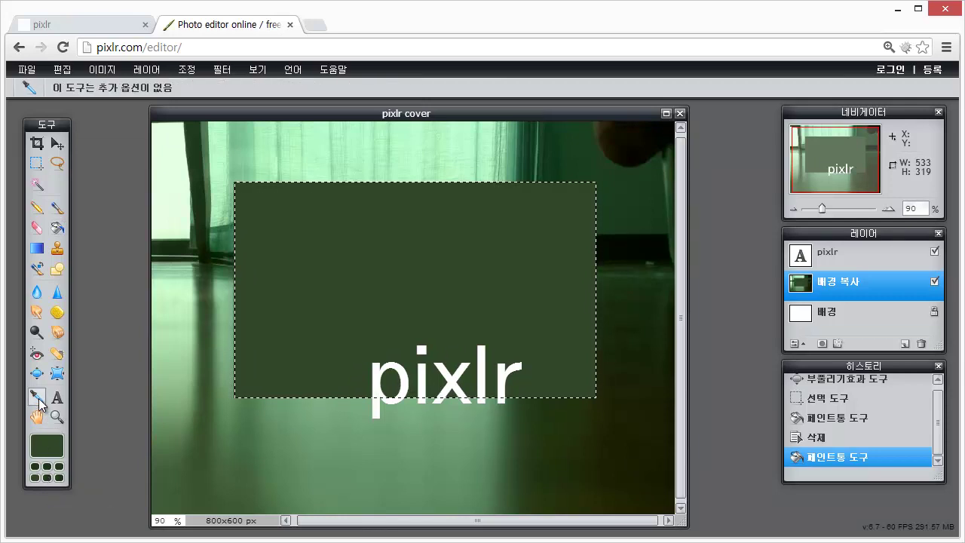
pyautogui.click(39, 469)
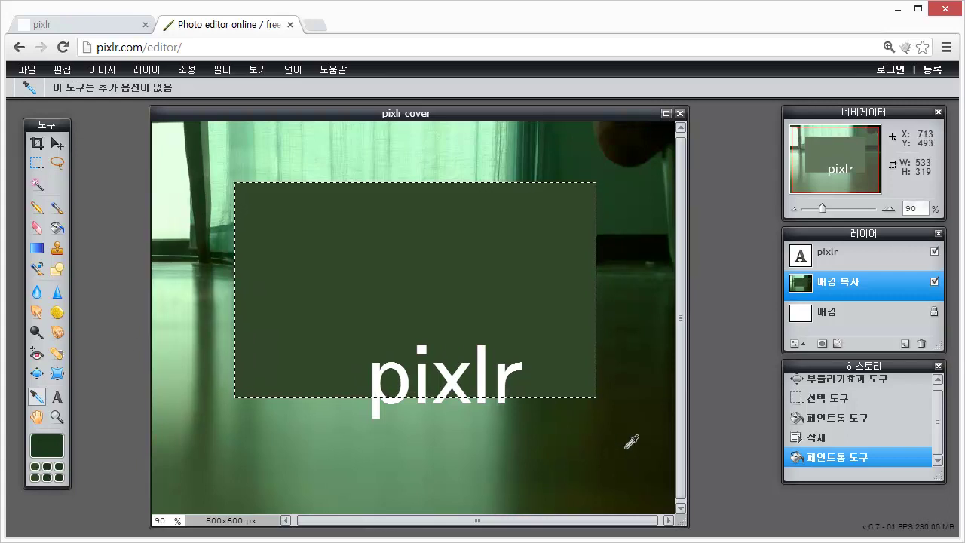
pyautogui.click(484, 456)
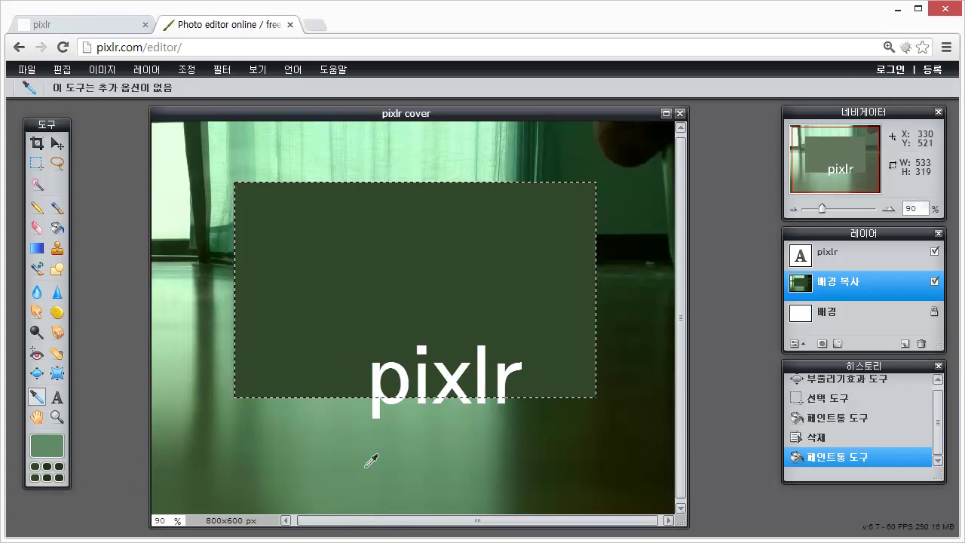
pyautogui.click(58, 467)
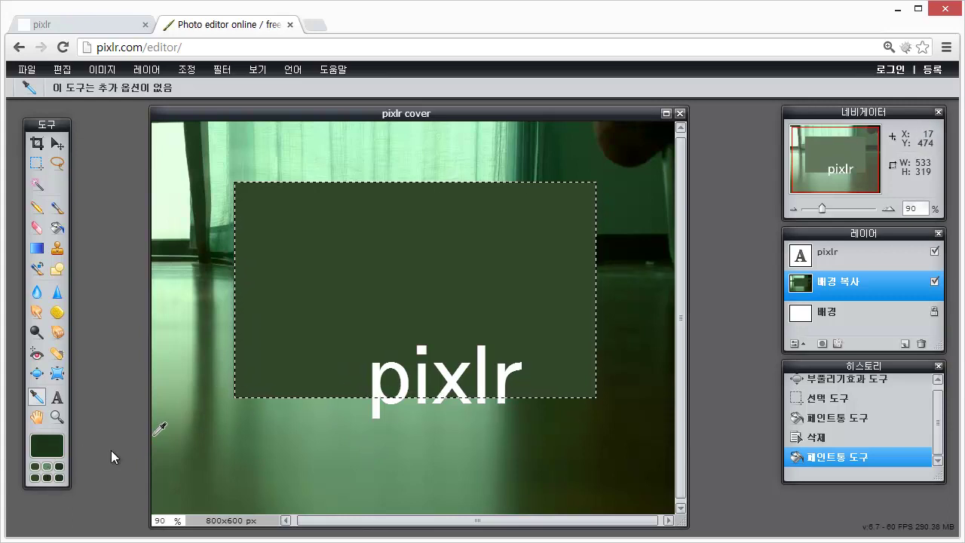
pyautogui.click(39, 467)
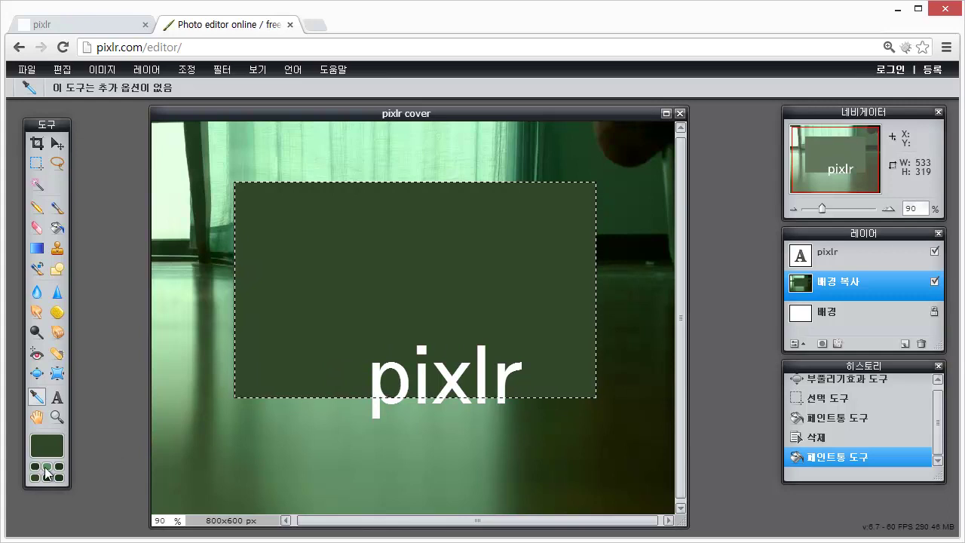
pyautogui.click(46, 467)
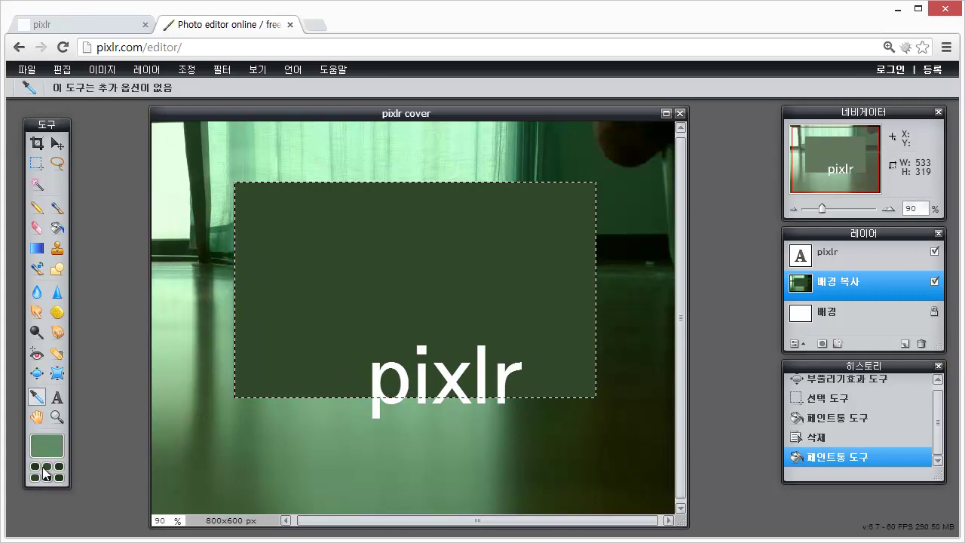
pyautogui.click(40, 468)
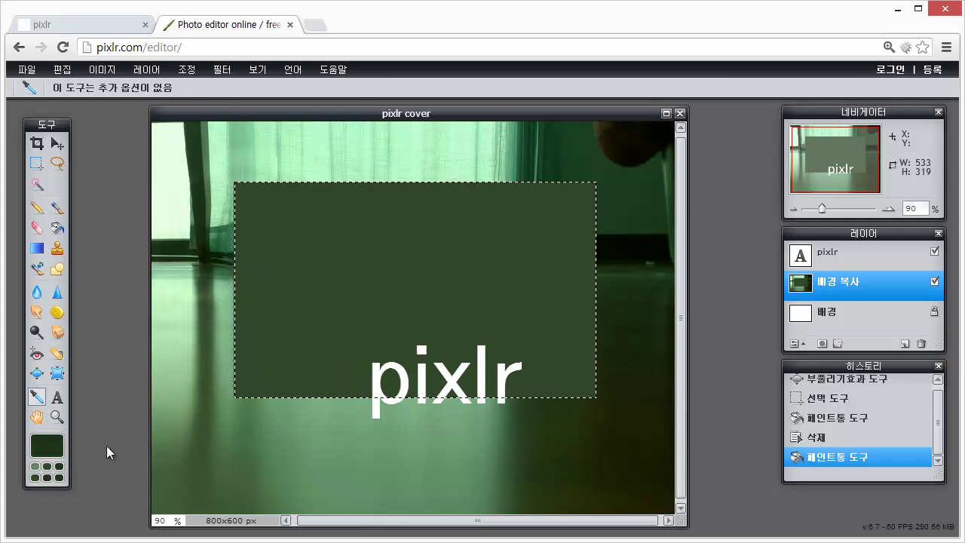